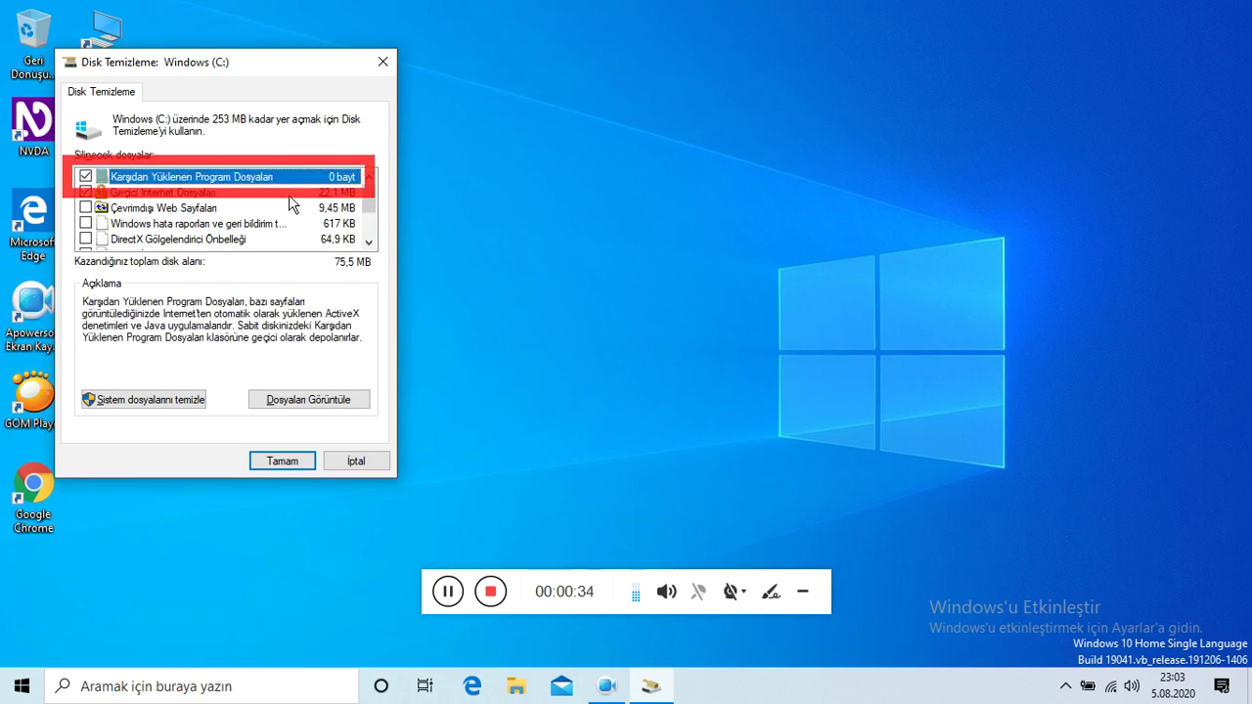
Mark Çevrimdışı Web Sayfaları and the Windows error reports and feedback files for deletion on drive C
{"action": "left_click", "coordinate": [289, 193]}
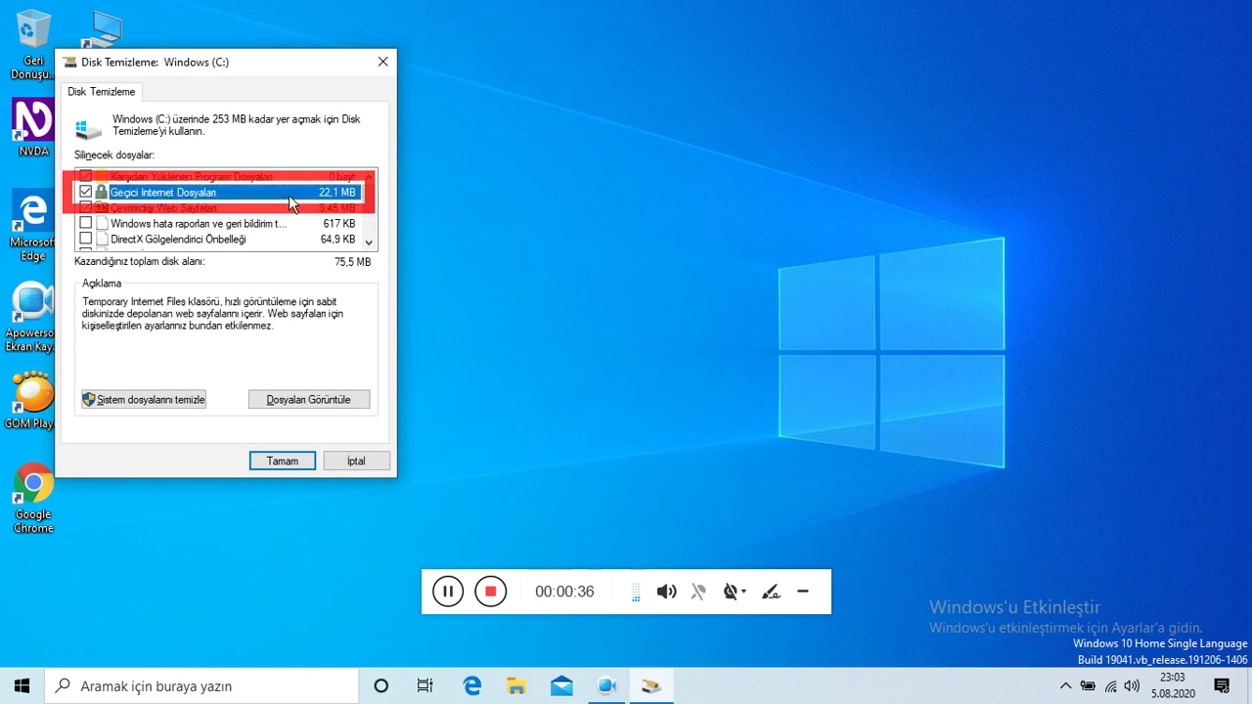
{"action": "key", "text": "Down"}
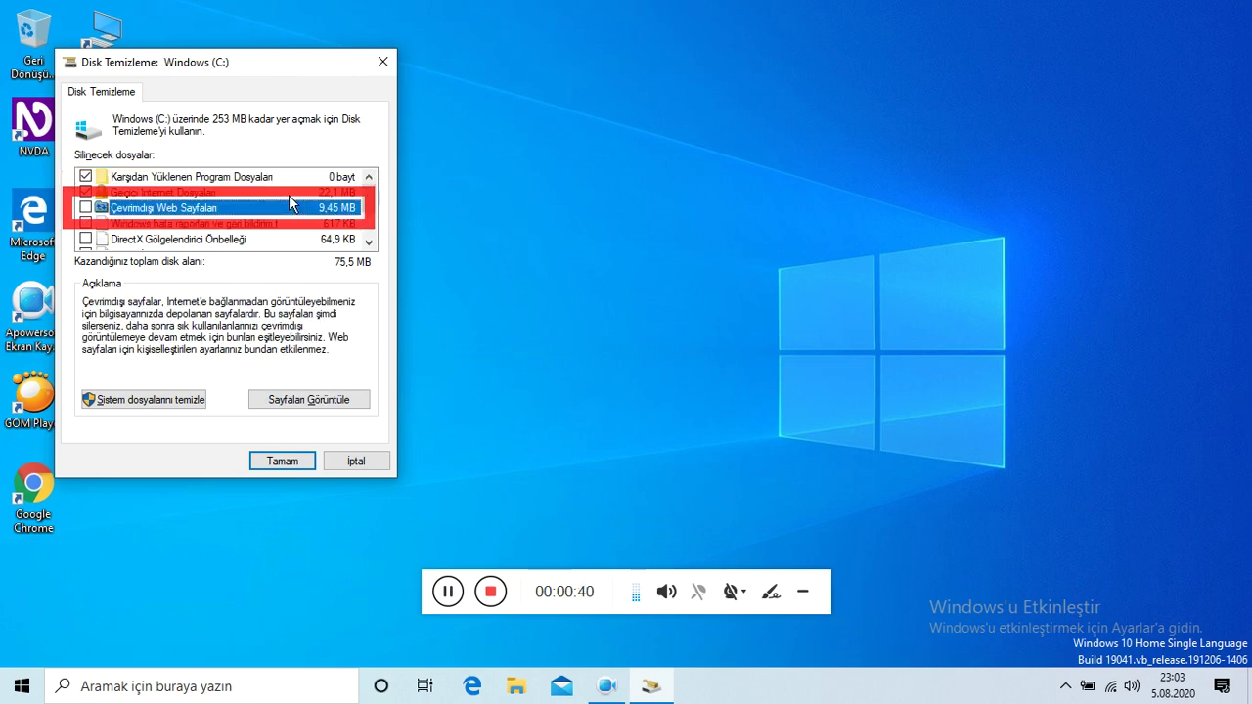
{"action": "key", "text": "space"}
{"action": "key", "text": "Down"}
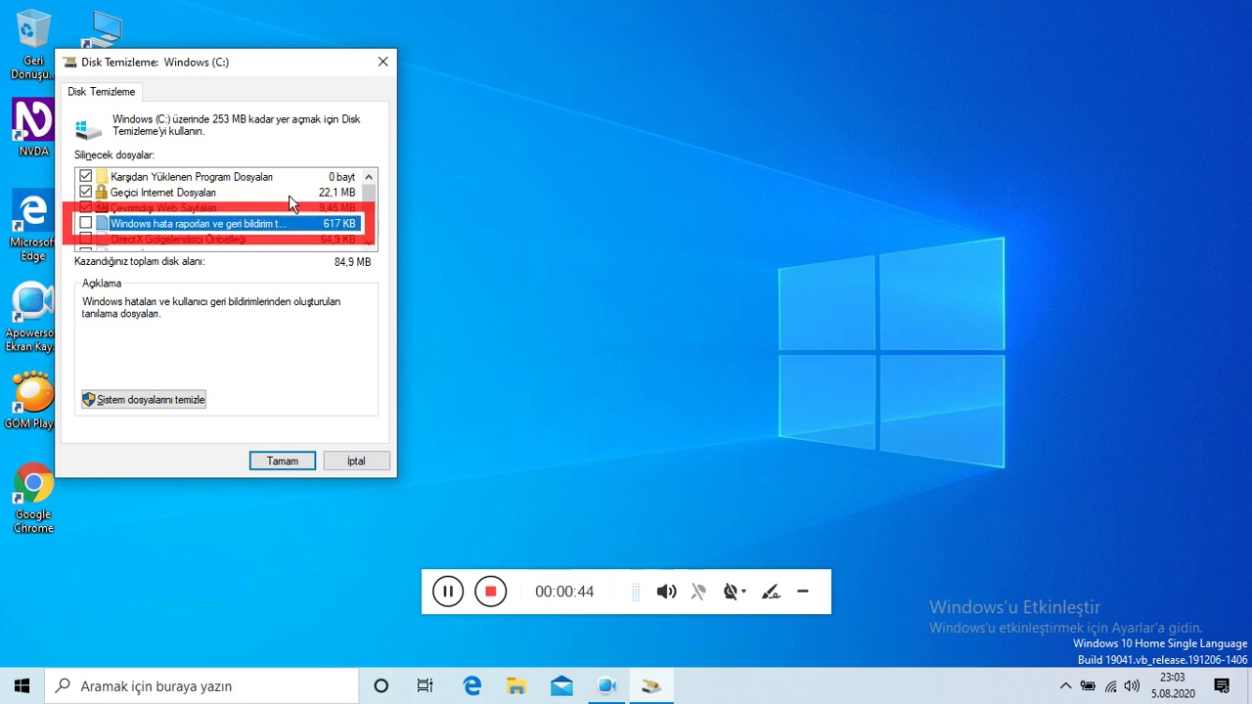
{"action": "key", "text": "space"}
{"action": "key", "text": "Down"}
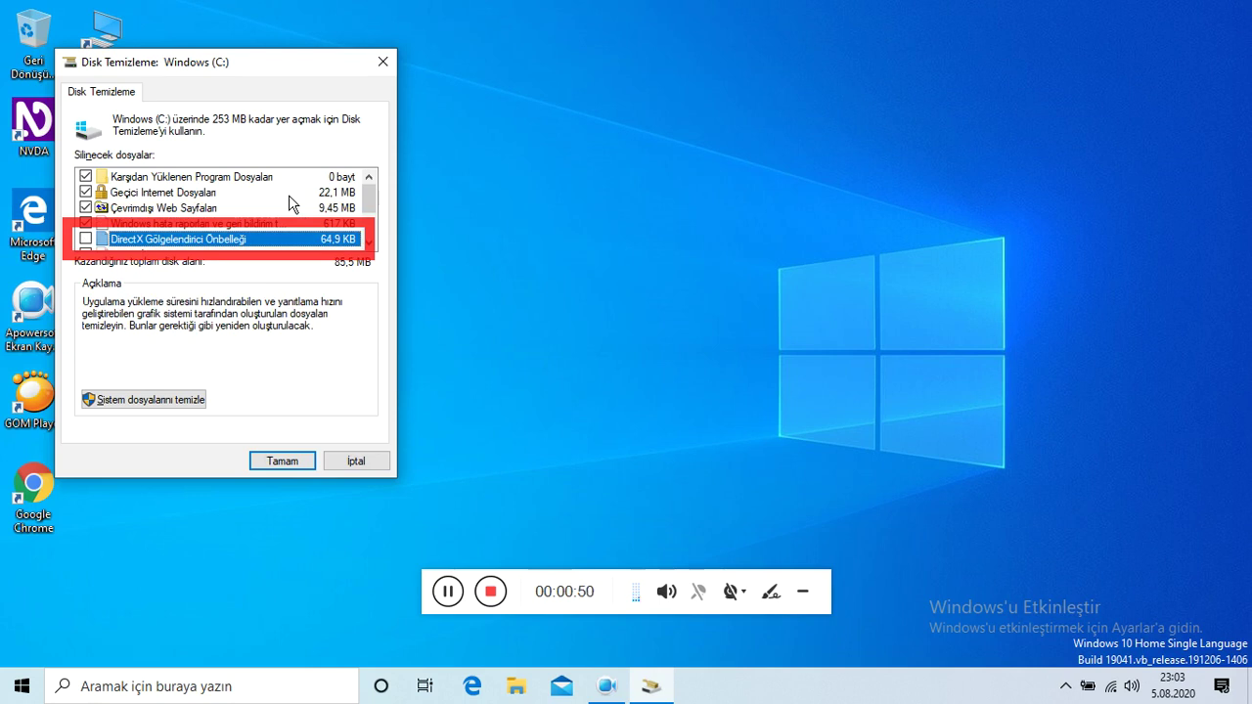
Mark DirectX Gölgelendirici Önbelleği, Teslim İyileştirme Dosyaları, Geri Dönüşüm Kutusu and Geçici Dosyalar for deletion
{"action": "key", "text": "Down"}
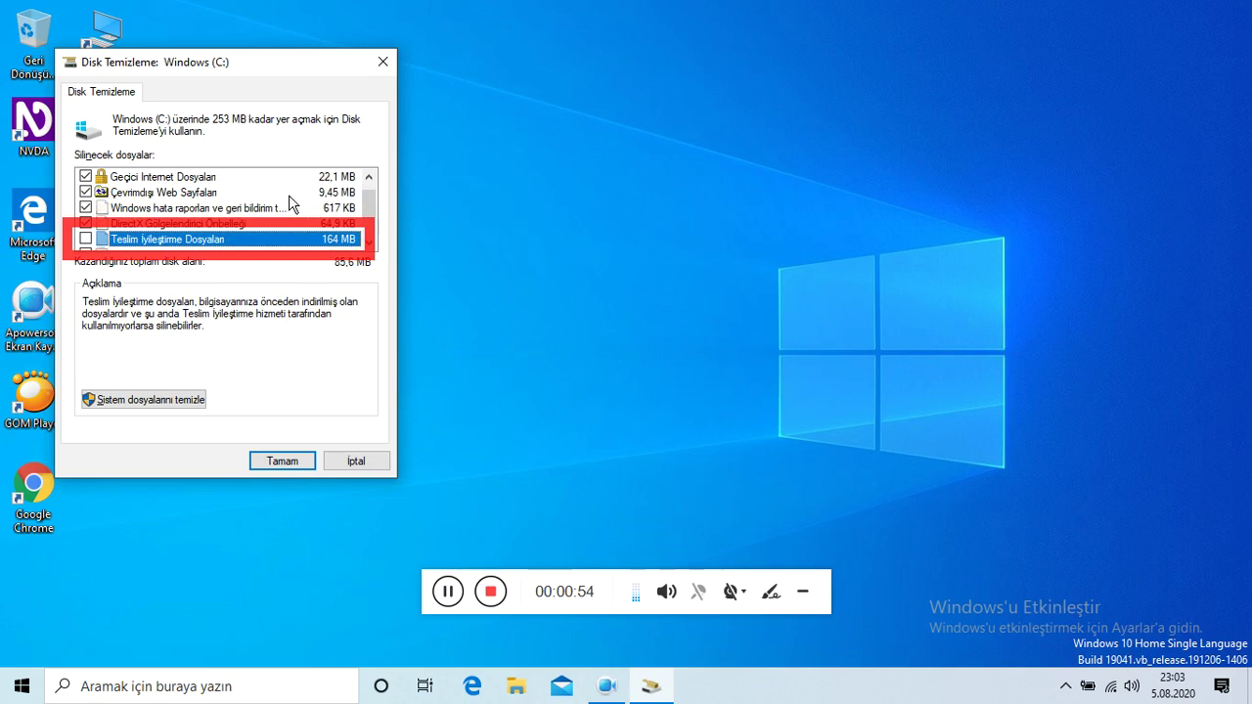
{"action": "key", "text": "Down"}
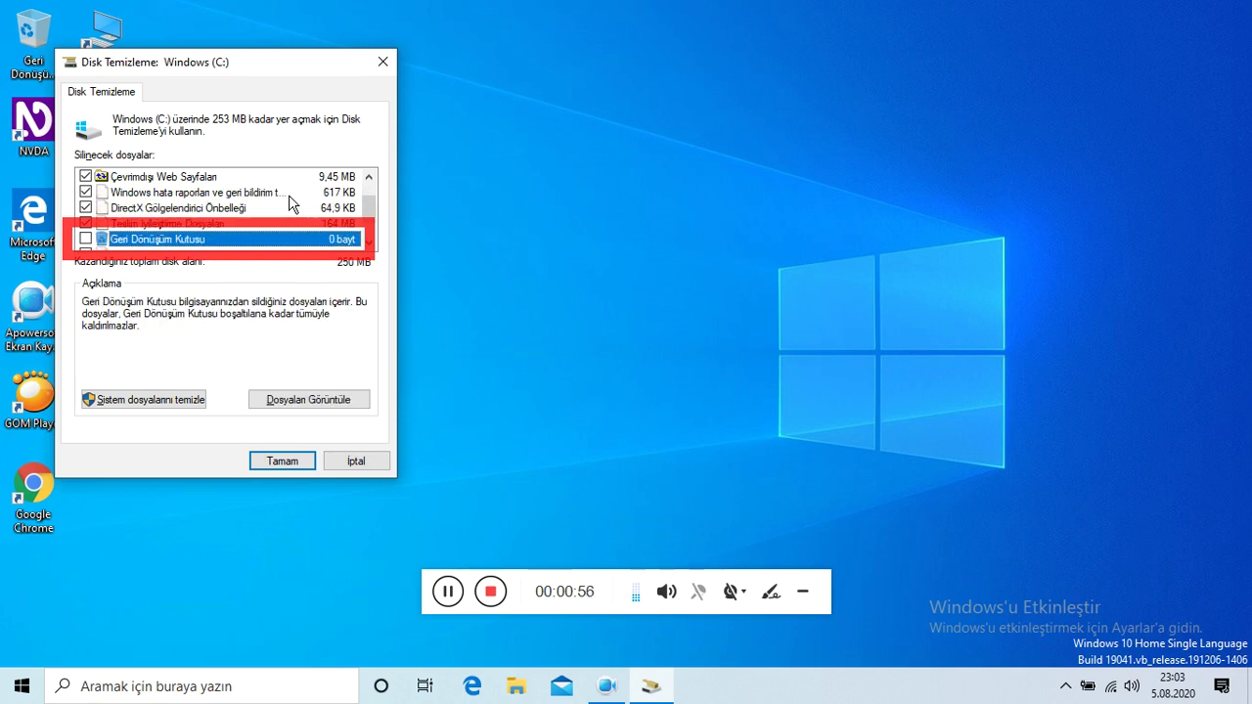
{"action": "key", "text": "space"}
{"action": "key", "text": "Down"}
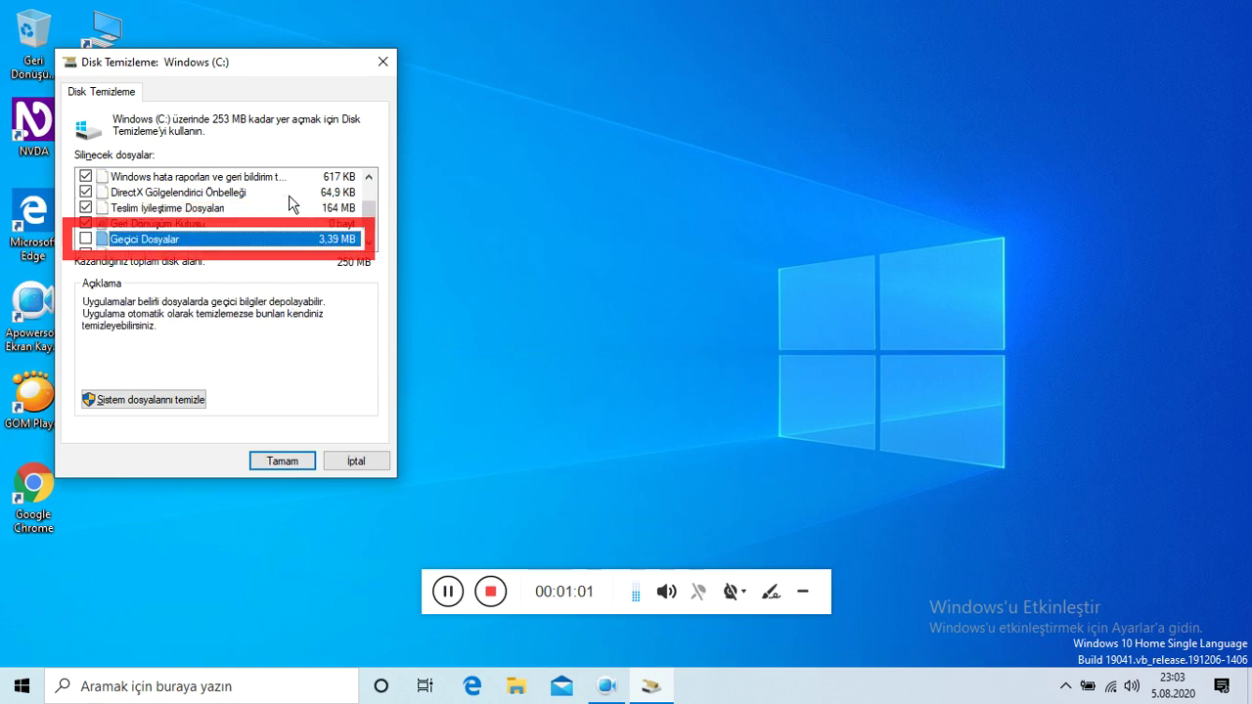
{"action": "key", "text": "space"}
{"action": "key", "text": "Down"}
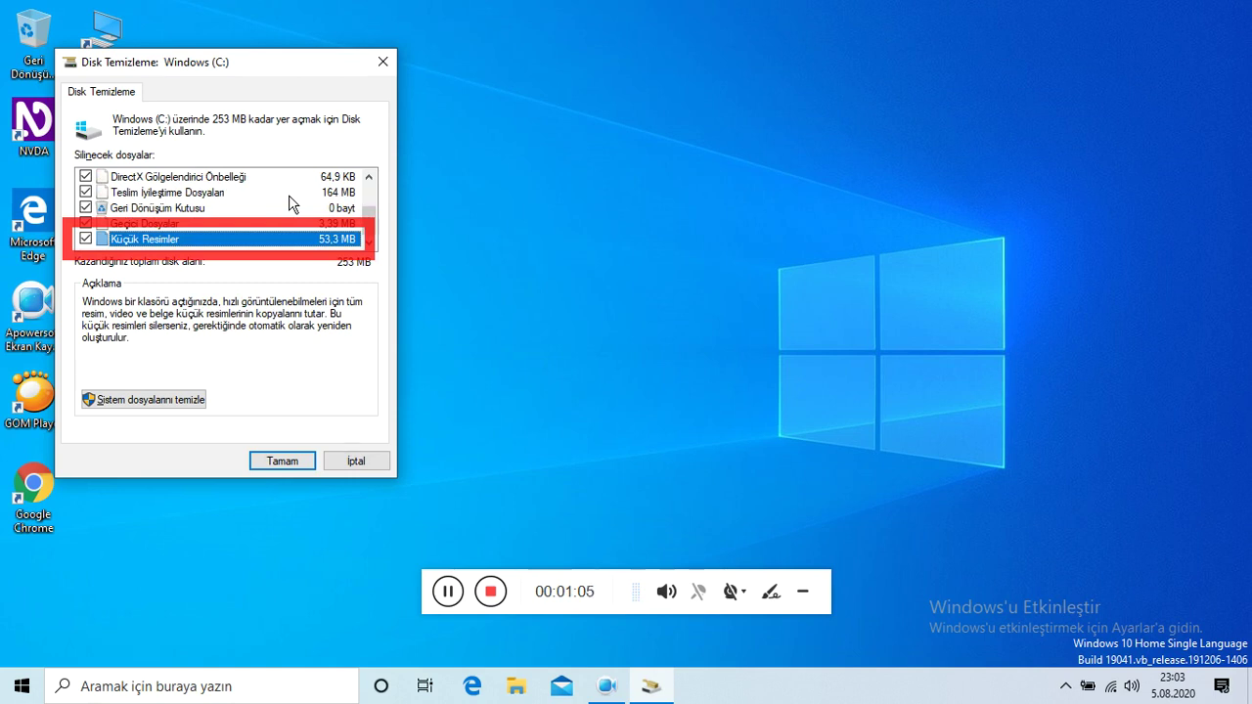
Rescan drive C with system files included in the cleanup
{"action": "key", "text": "Tab"}
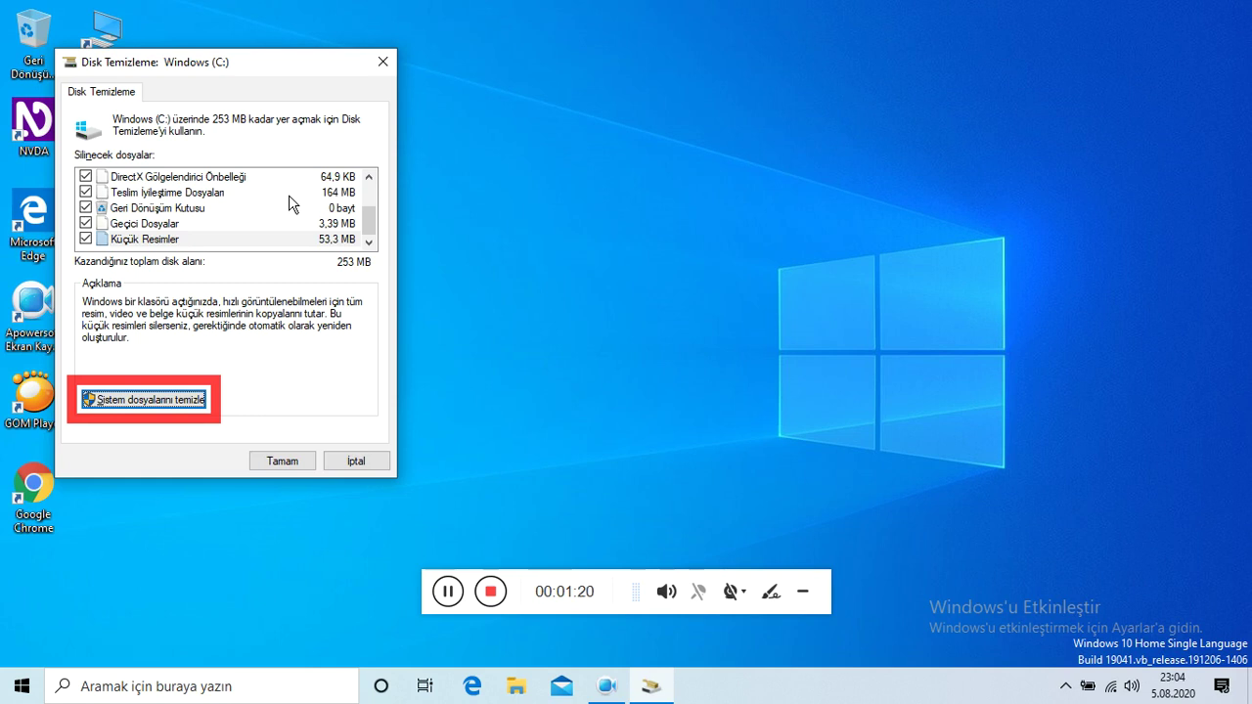
{"action": "key", "text": "Return"}
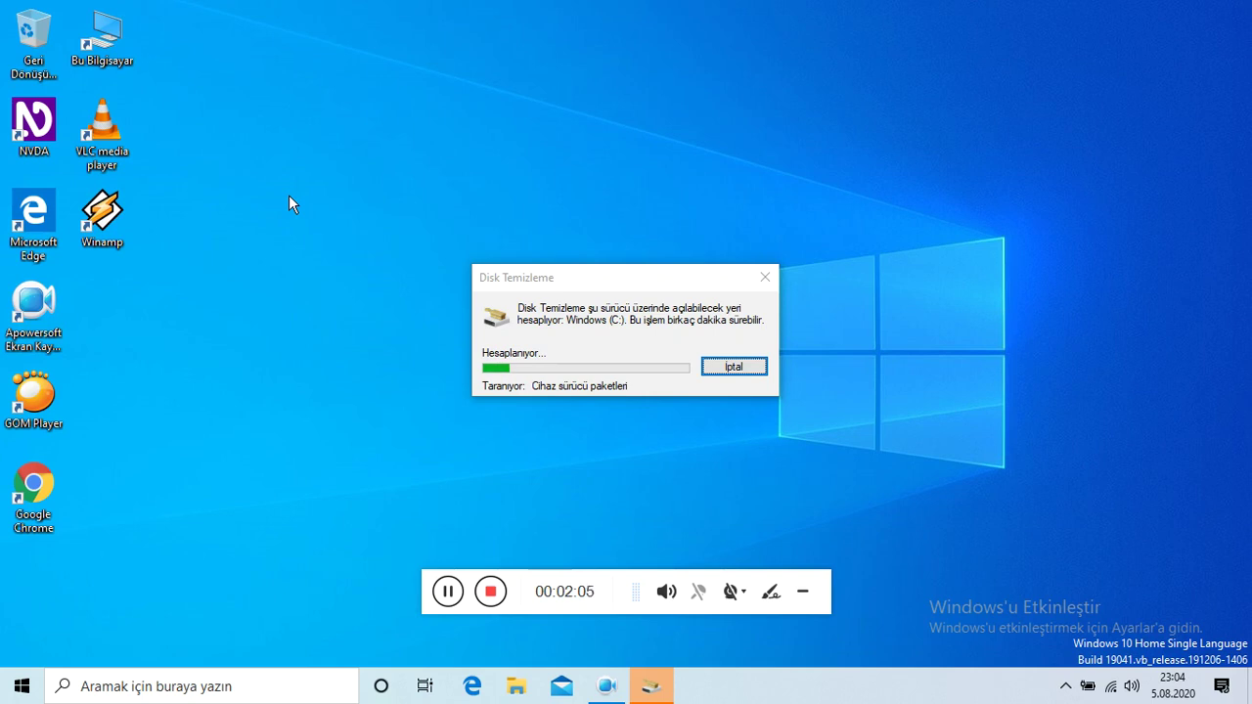
{"action": "key", "text": "Insert+n"}
{"action": "key", "text": "Escape"}
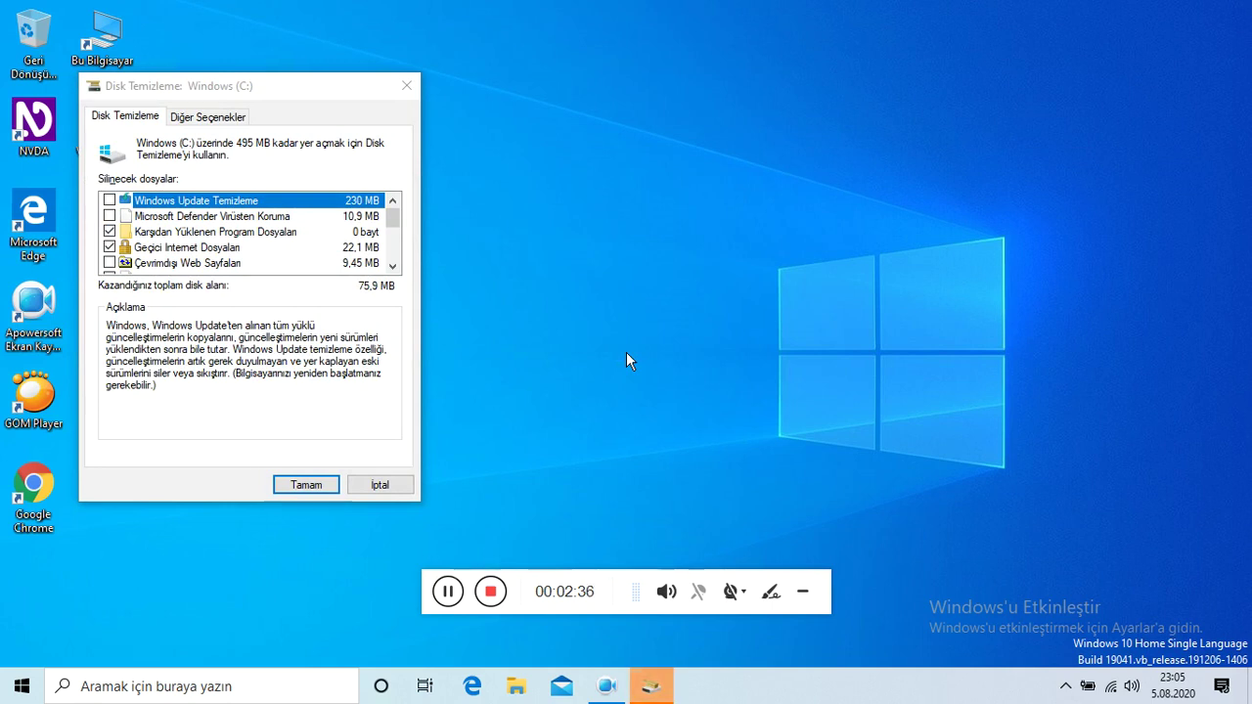
{"action": "key", "text": "Insert+n"}
{"action": "key", "text": "Escape"}
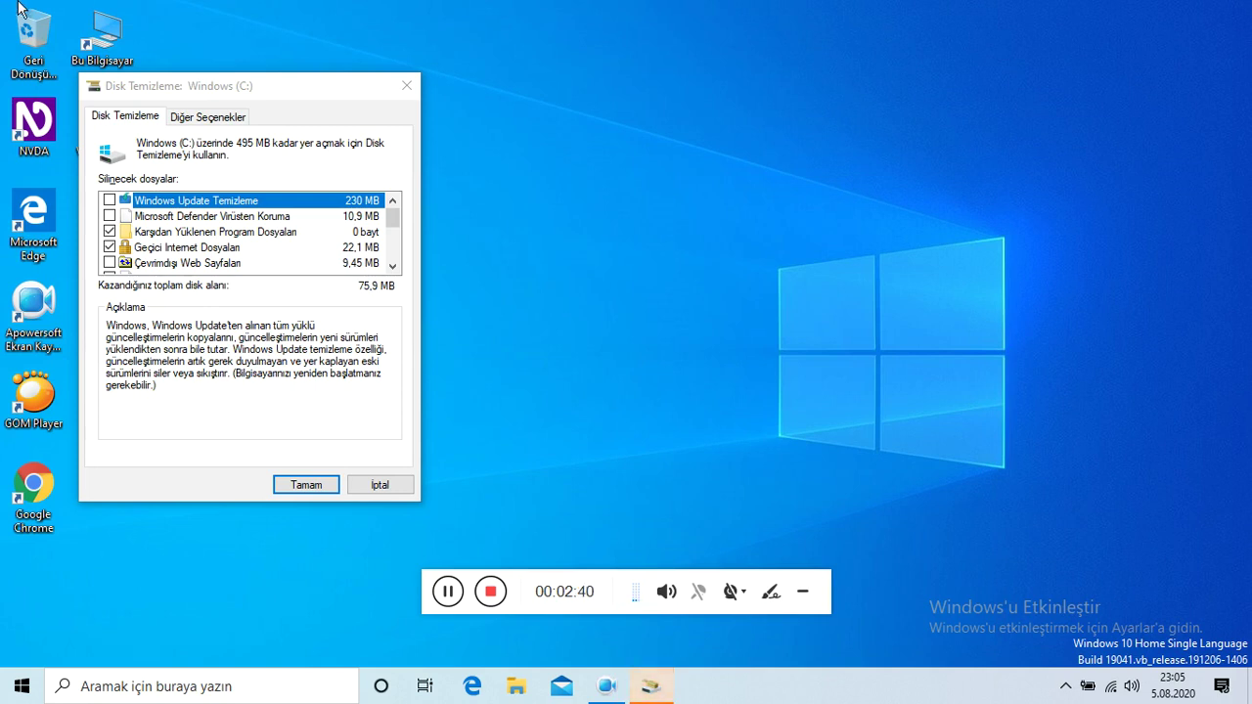
{"action": "key", "text": "Insert+n"}
{"action": "key", "text": "Escape"}
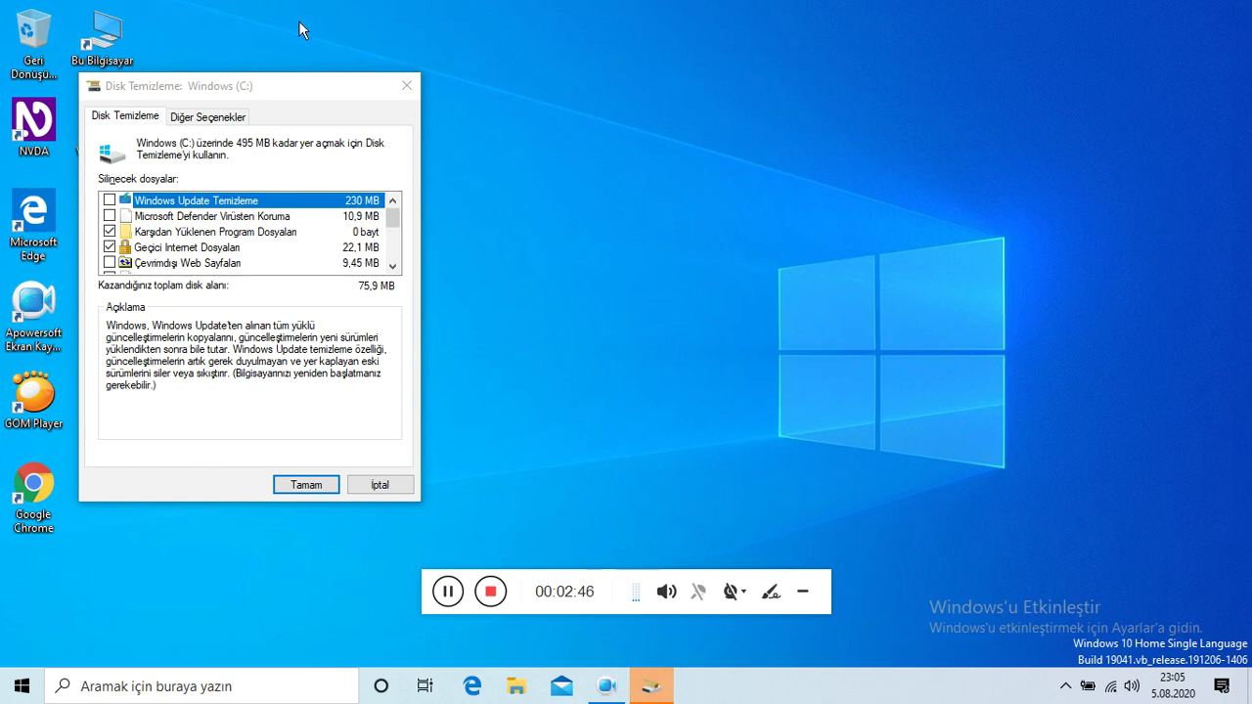
Mark Windows Update Temizleme and Microsoft Defender Virüsten Koruma for deletion in the system file cleanup
{"action": "left_click", "coordinate": [337, 85]}
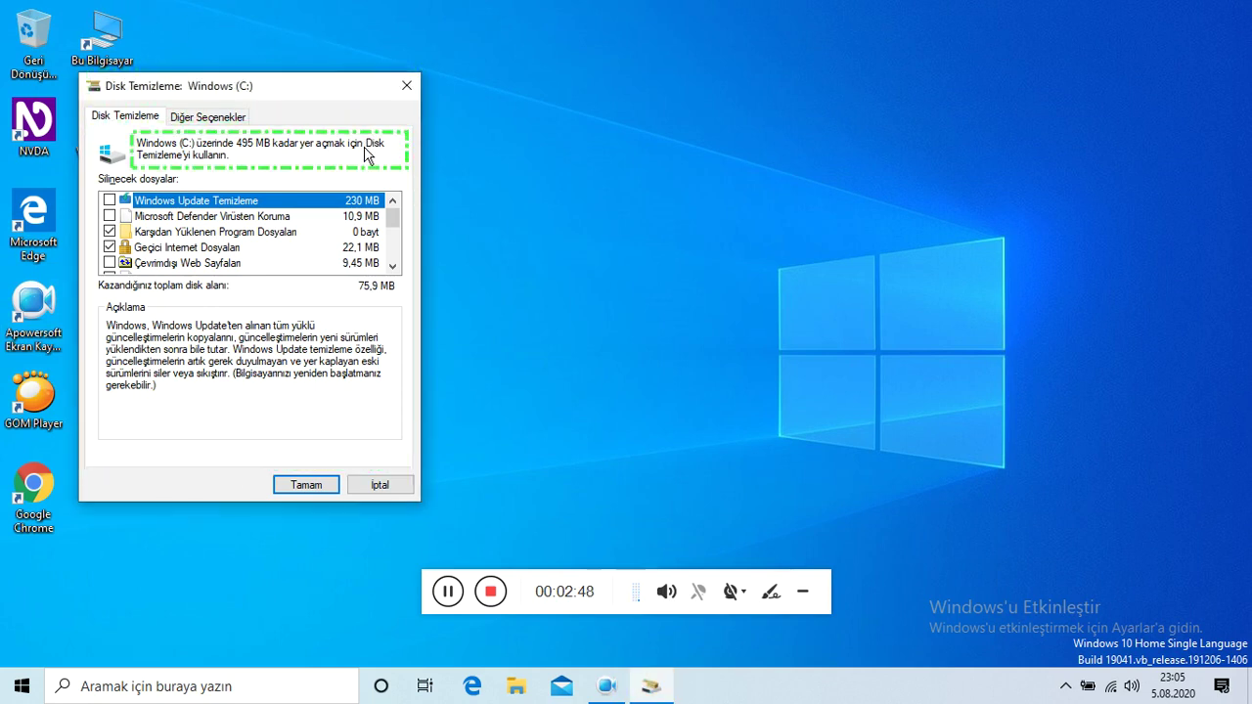
{"action": "key", "text": "Down"}
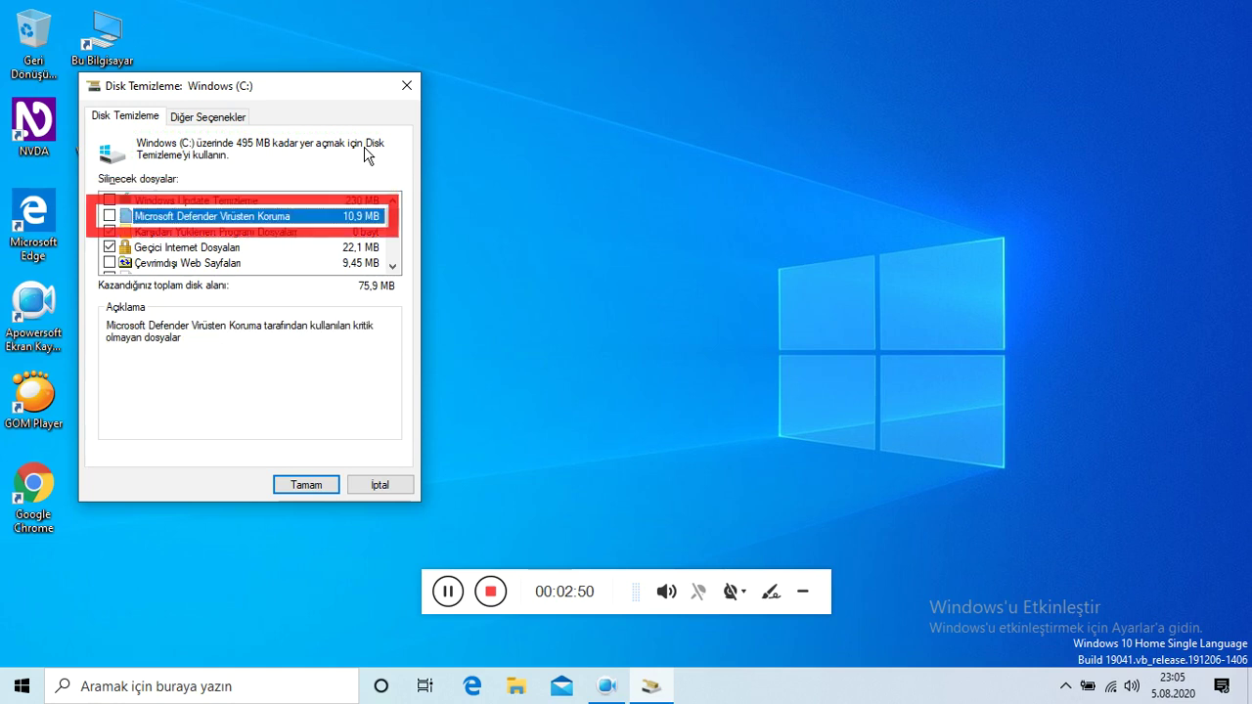
{"action": "key", "text": "Up"}
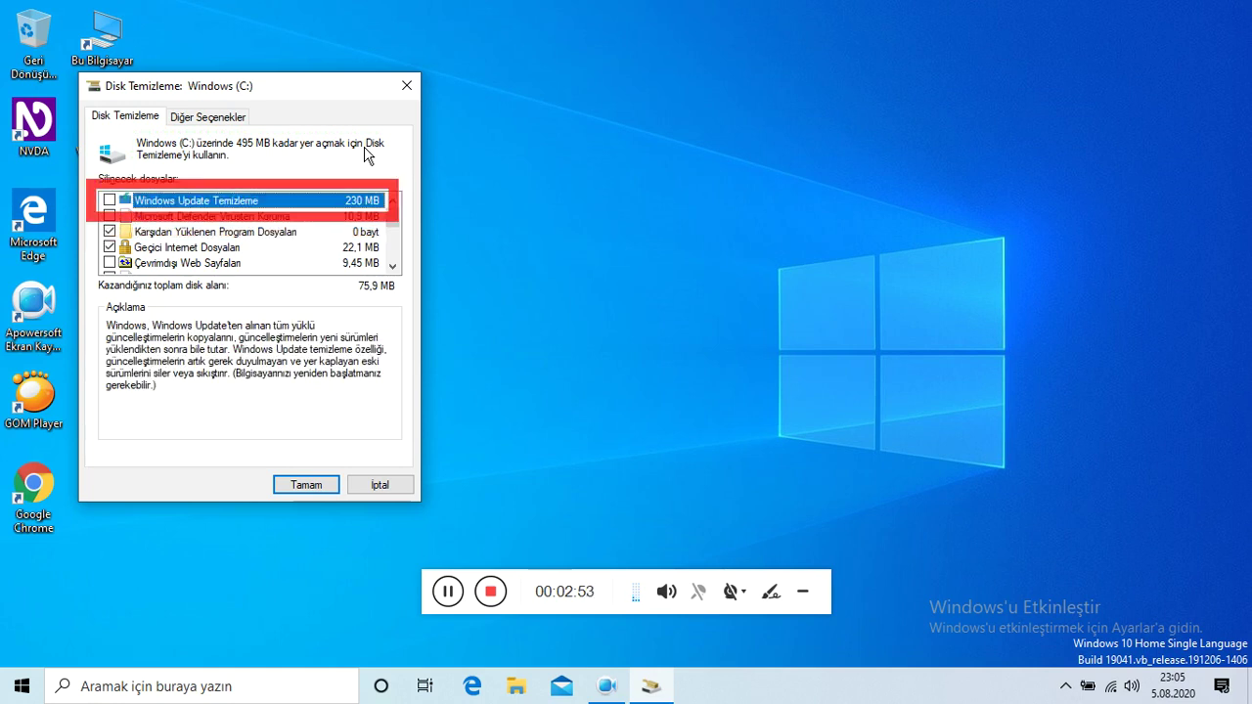
{"action": "key", "text": "space"}
{"action": "key", "text": "Down"}
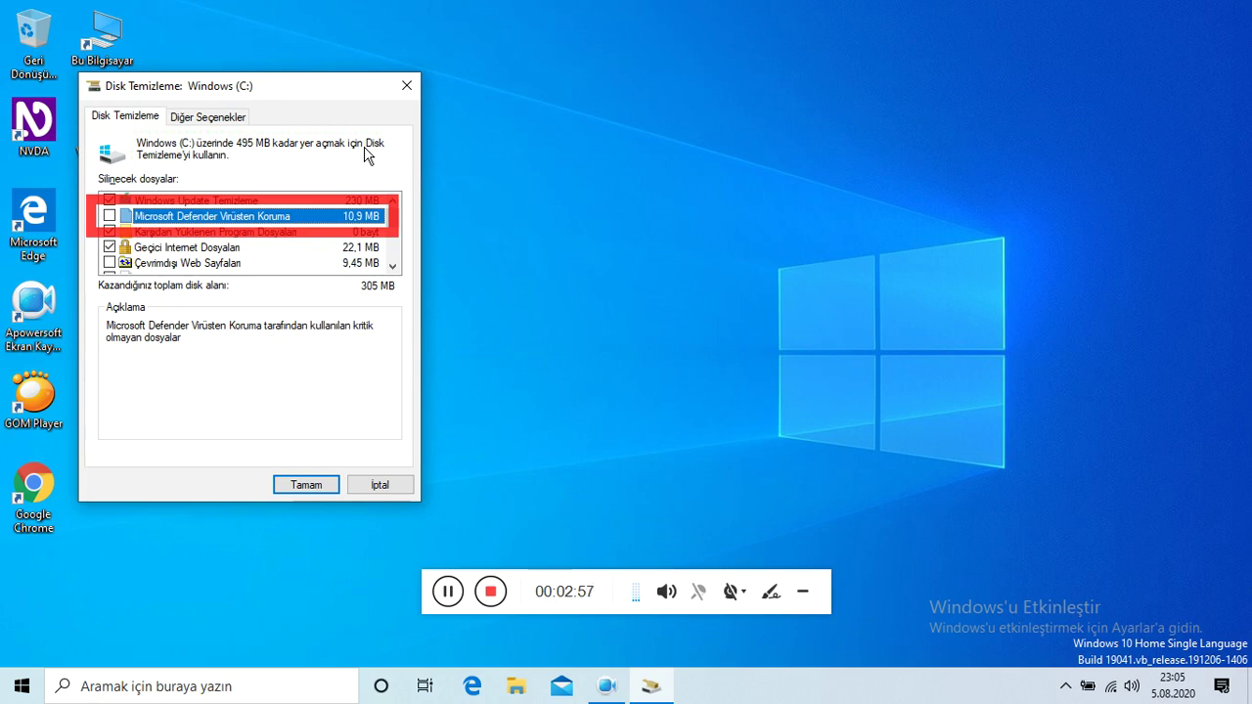
{"action": "key", "text": "space"}
{"action": "key", "text": "Down"}
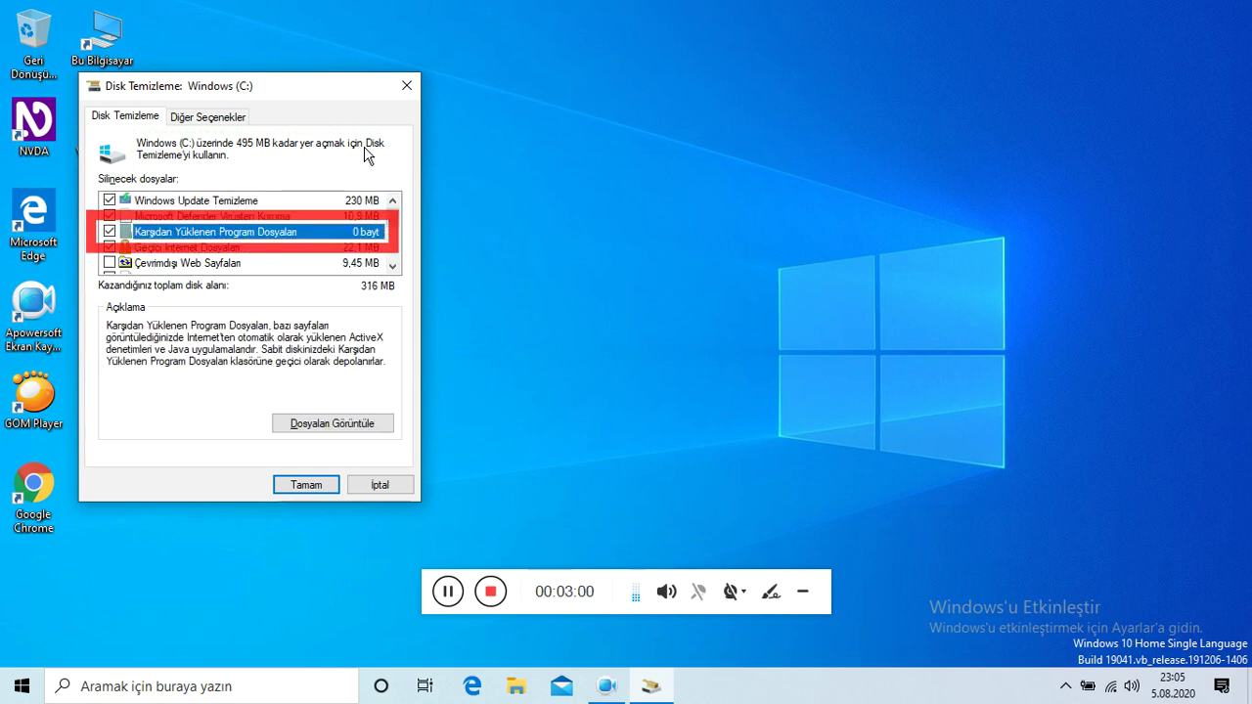
Mark the offline web pages, Windows error reports, DirectX shader cache and Teslim İyileştirme Dosyaları for deletion in the system file cleanup
{"action": "key", "text": "Down"}
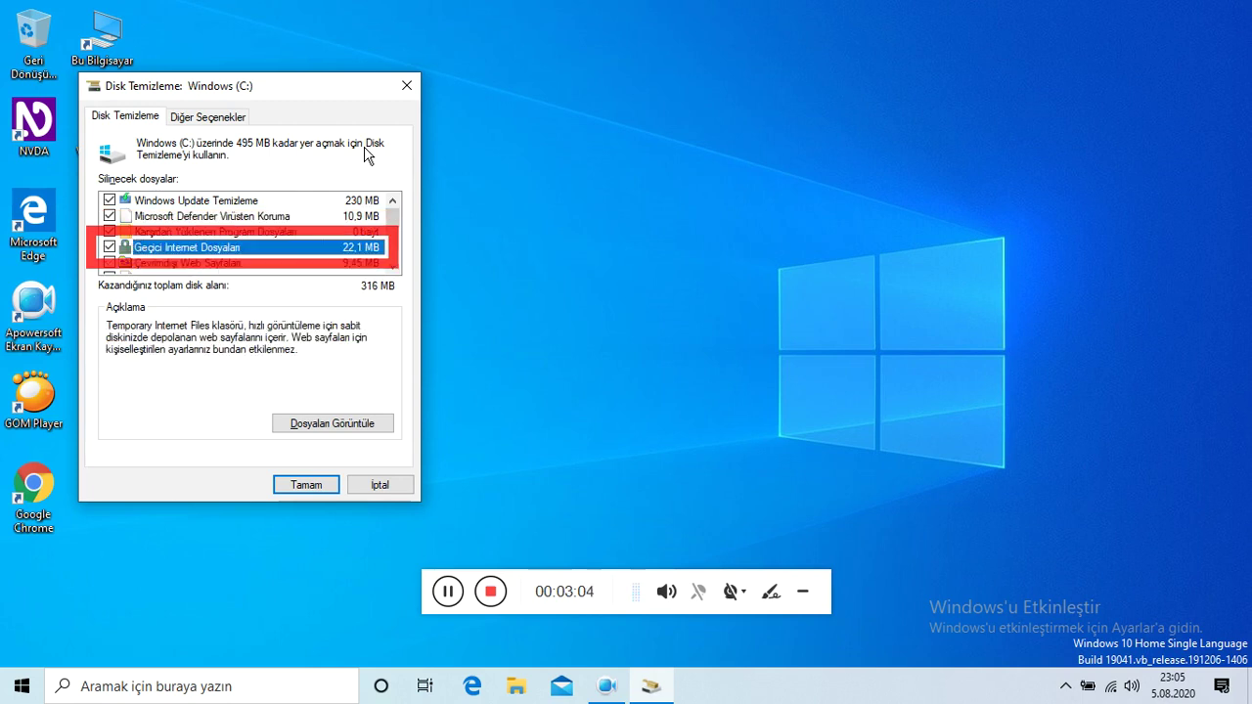
{"action": "key", "text": "Down"}
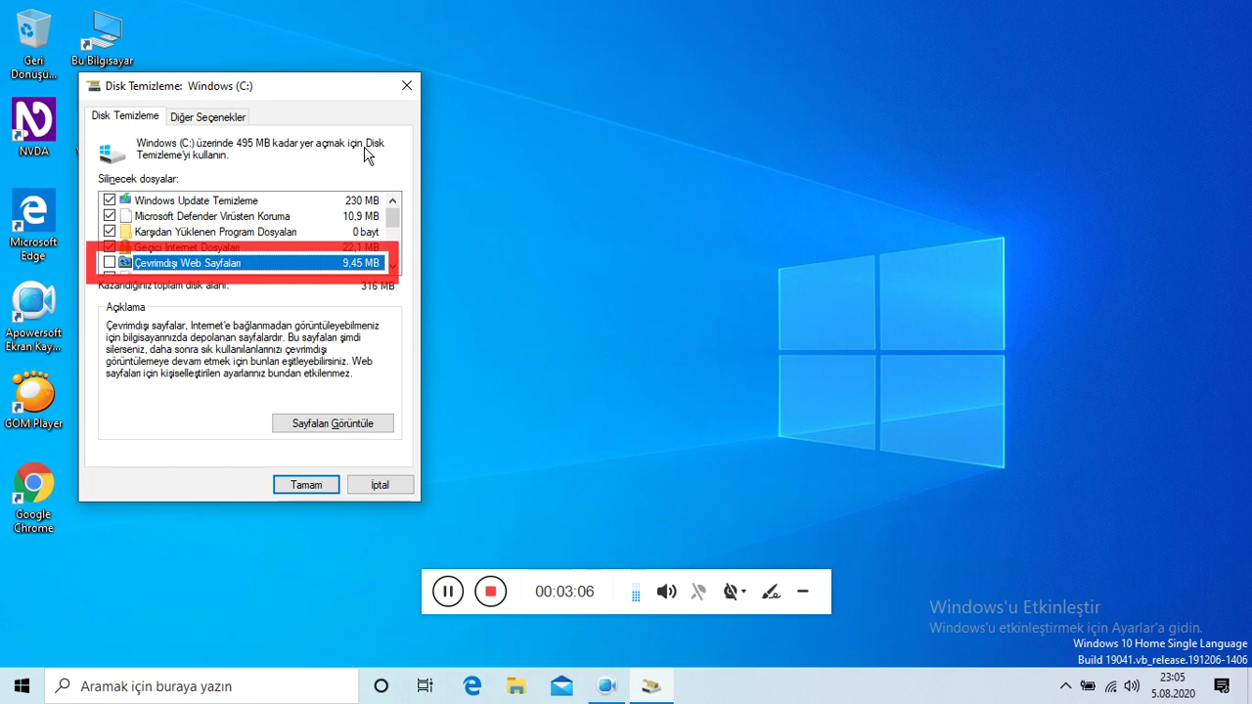
{"action": "key", "text": "Down"}
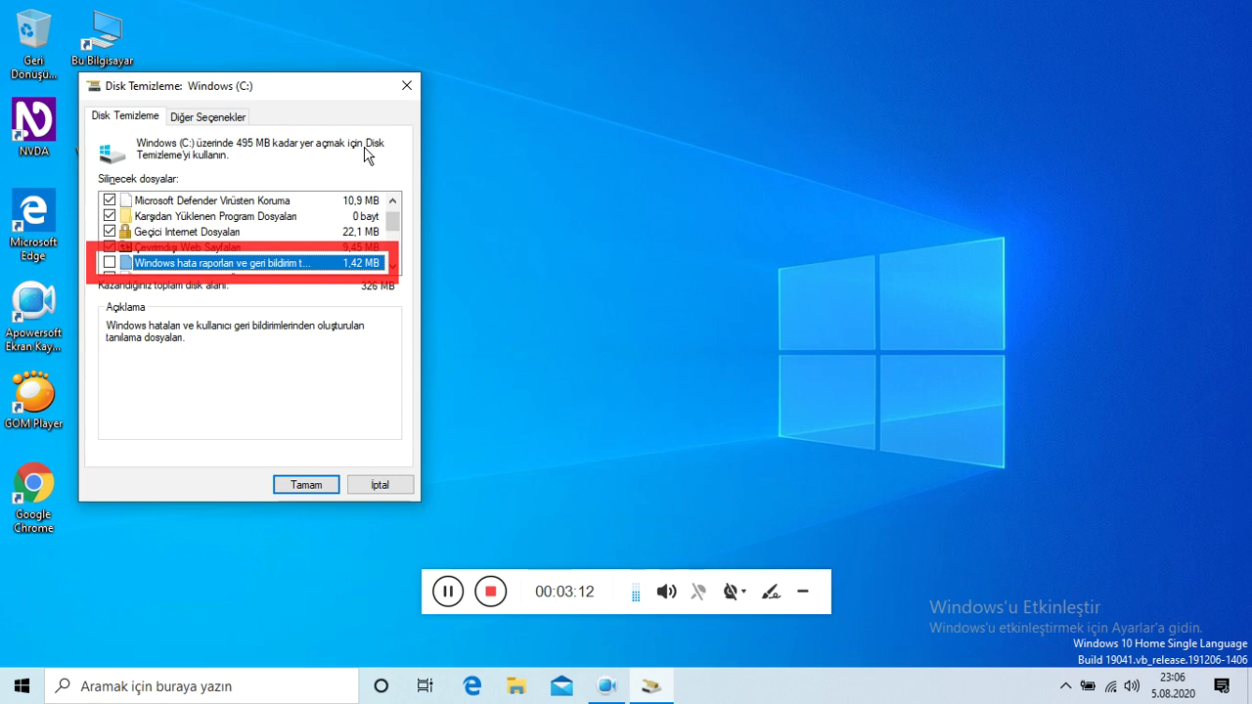
{"action": "key", "text": "Down"}
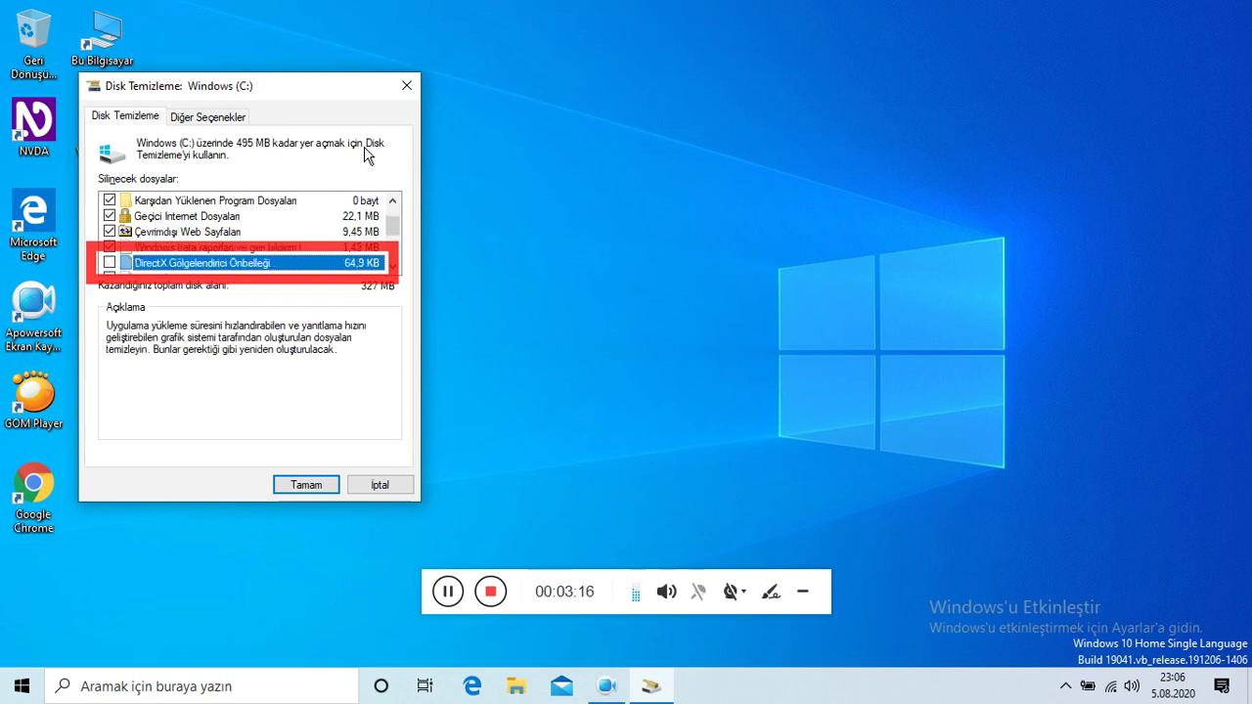
{"action": "key", "text": "Down"}
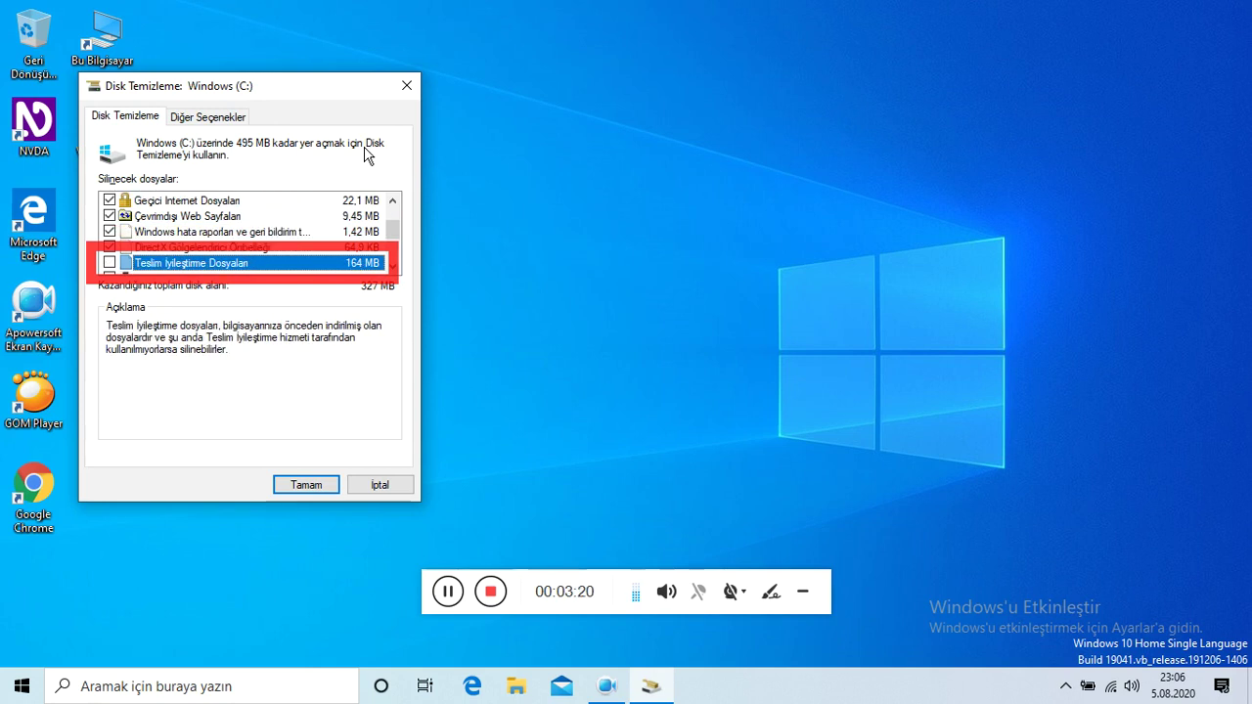
{"action": "key", "text": "space"}
{"action": "key", "text": "Down"}
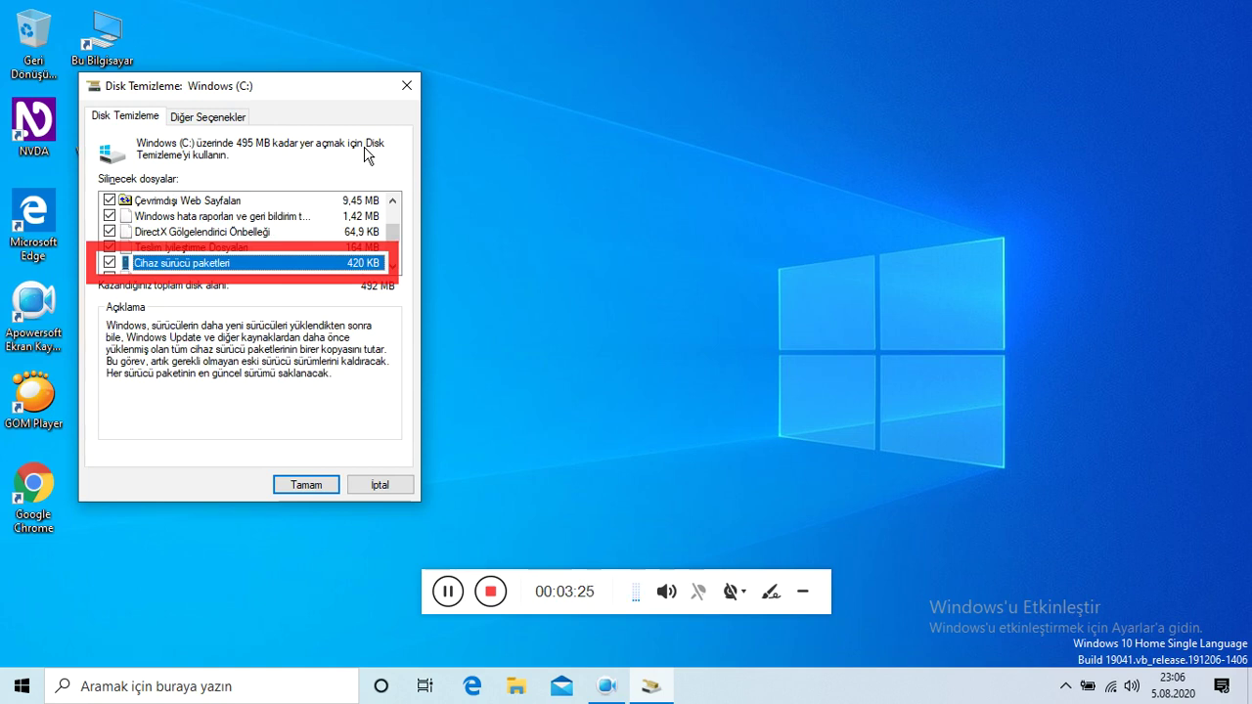
Also mark Geri Dönüşüm Kutusu and Geçici Dosyalar for deletion in the system file cleanup
{"action": "key", "text": "Down"}
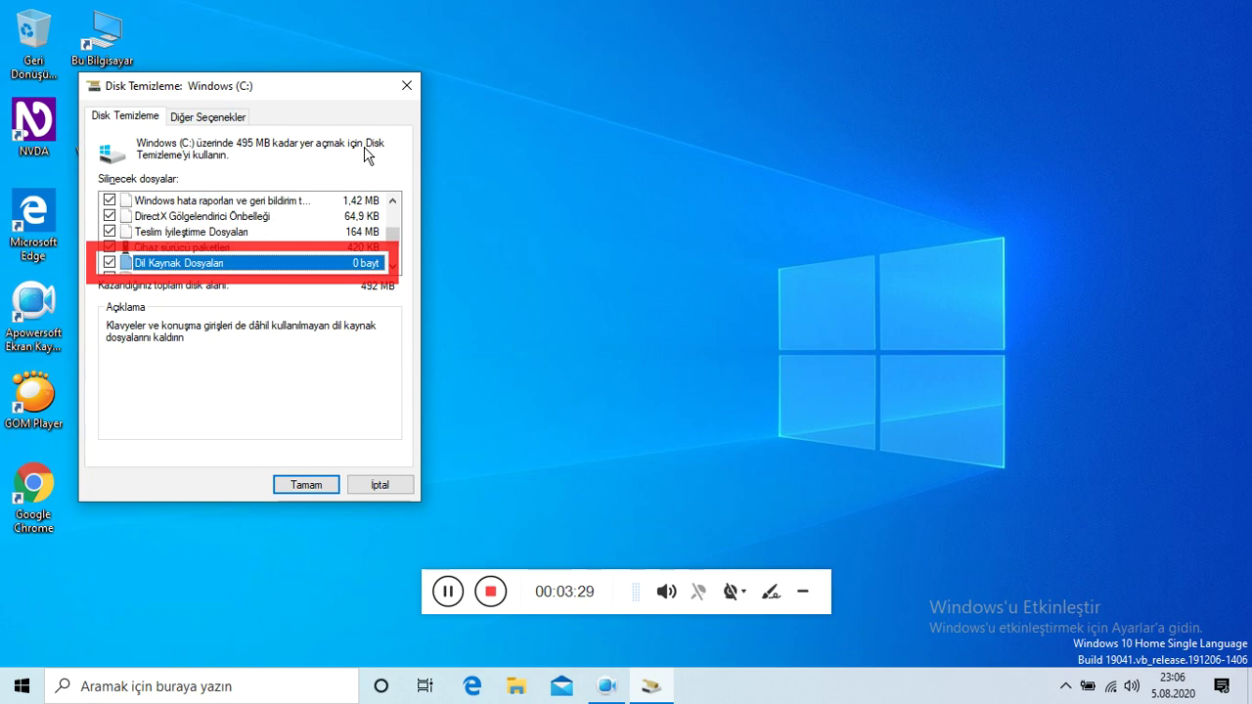
{"action": "key", "text": "Down"}
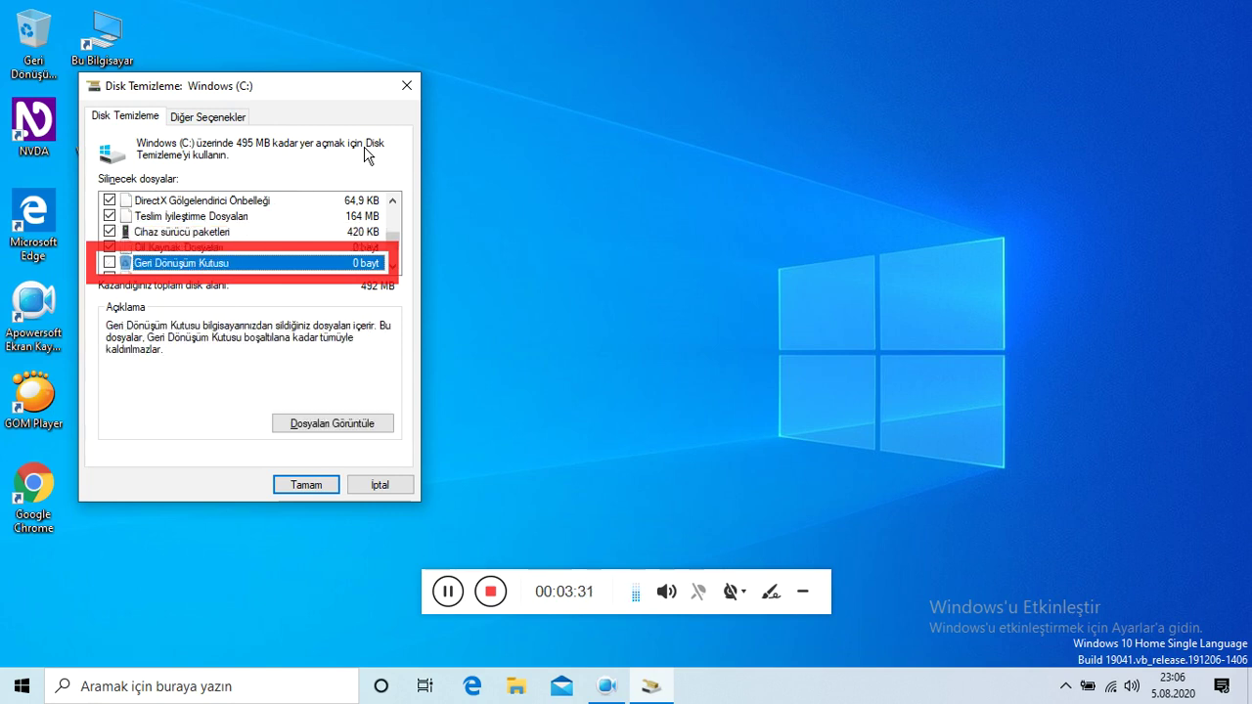
{"action": "key", "text": "Down"}
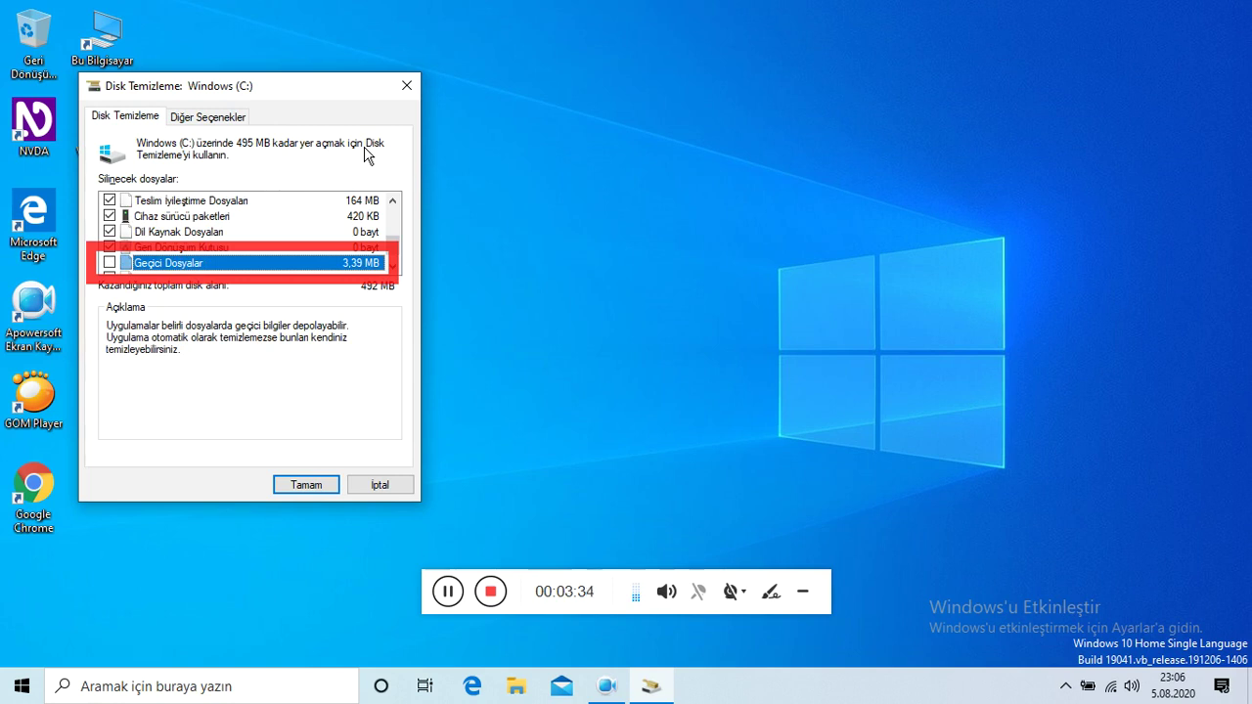
{"action": "key", "text": "space"}
{"action": "key", "text": "Down"}
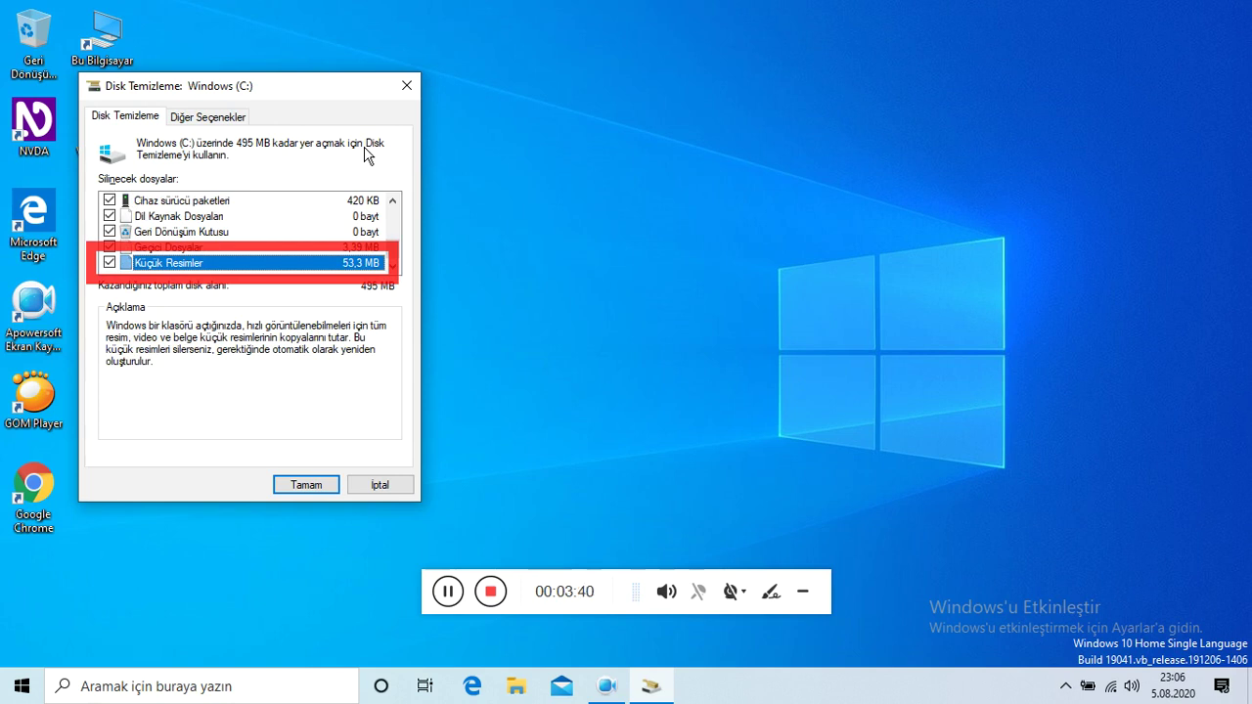
{"action": "key", "text": "Return"}
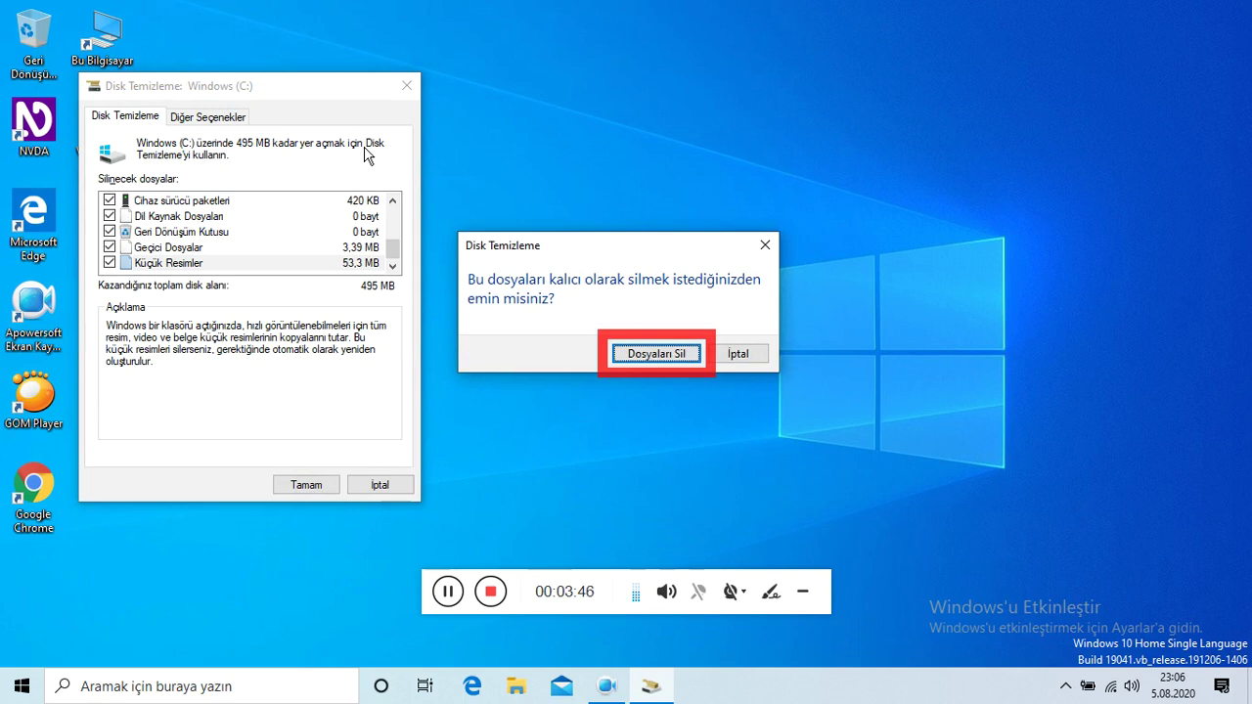
{"action": "key", "text": "Tab"}
{"action": "key", "text": "Return"}
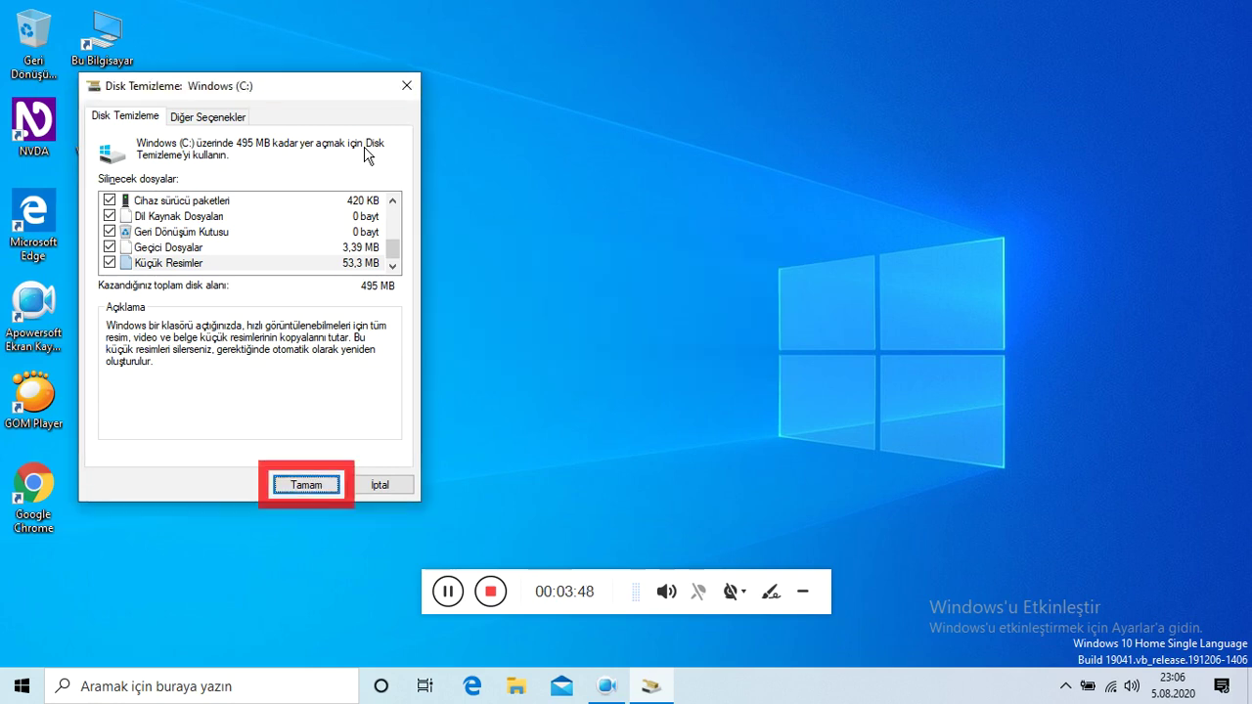
Clean up Sistem Geri Yükleme ve Gölge Kopyalar, deleting all restore points except the most recent one
{"action": "key", "text": "Tab"}
{"action": "key", "text": "Tab"}
{"action": "key", "text": "Right"}
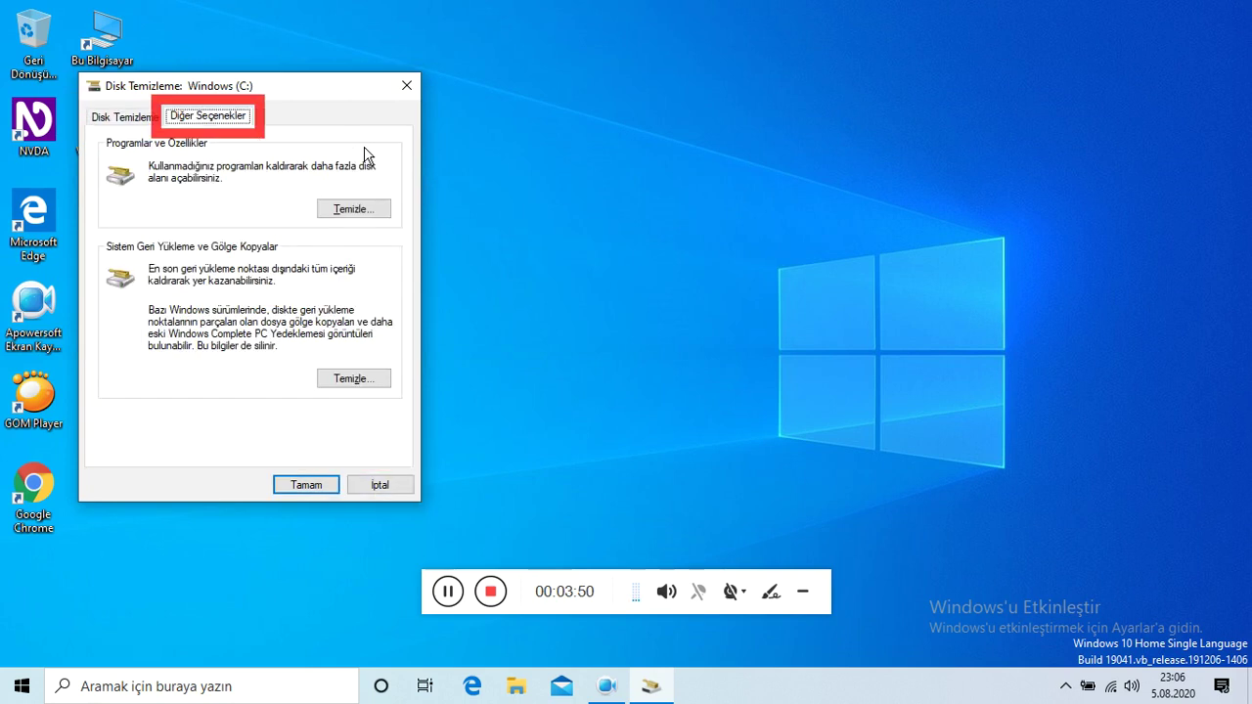
{"action": "key", "text": "Tab"}
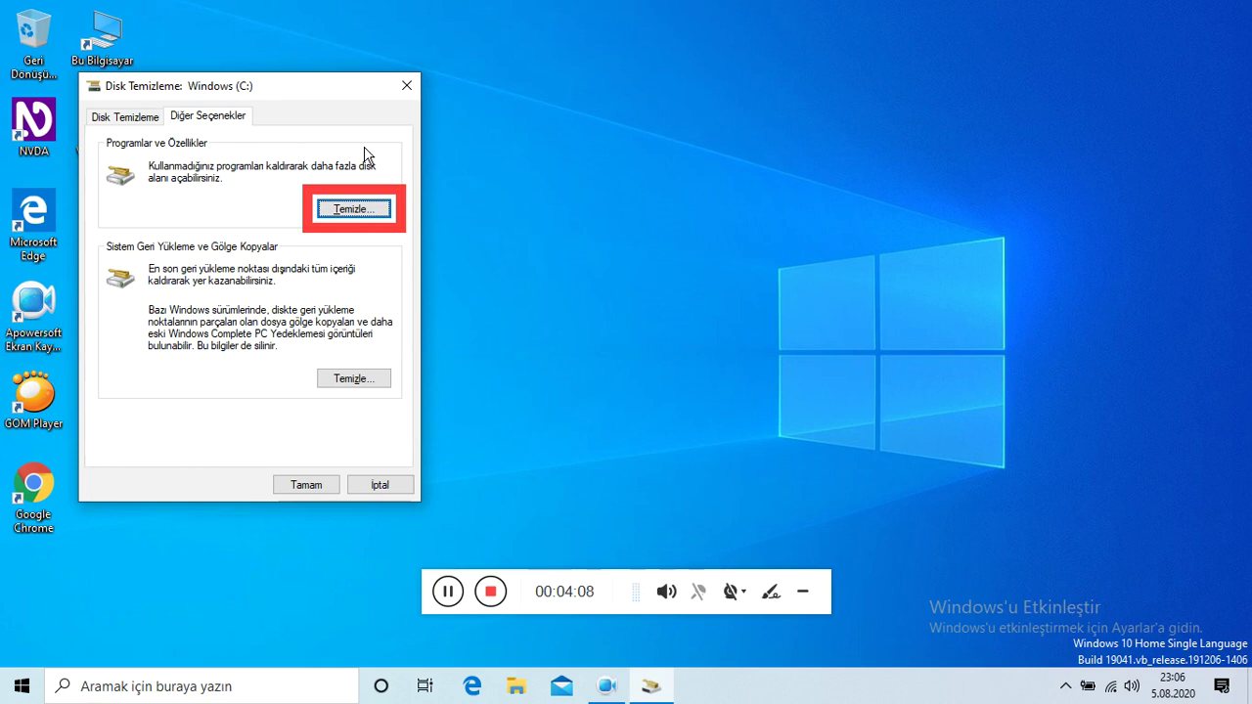
{"action": "key", "text": "Tab"}
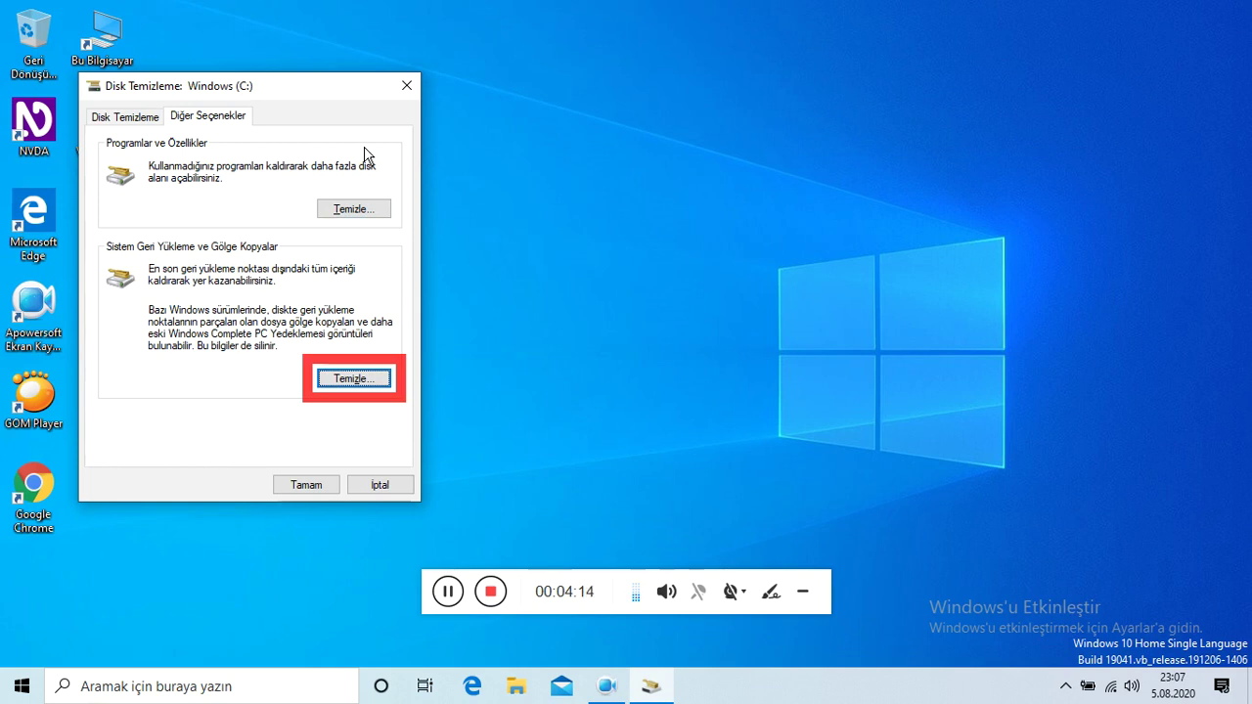
{"action": "key", "text": "Return"}
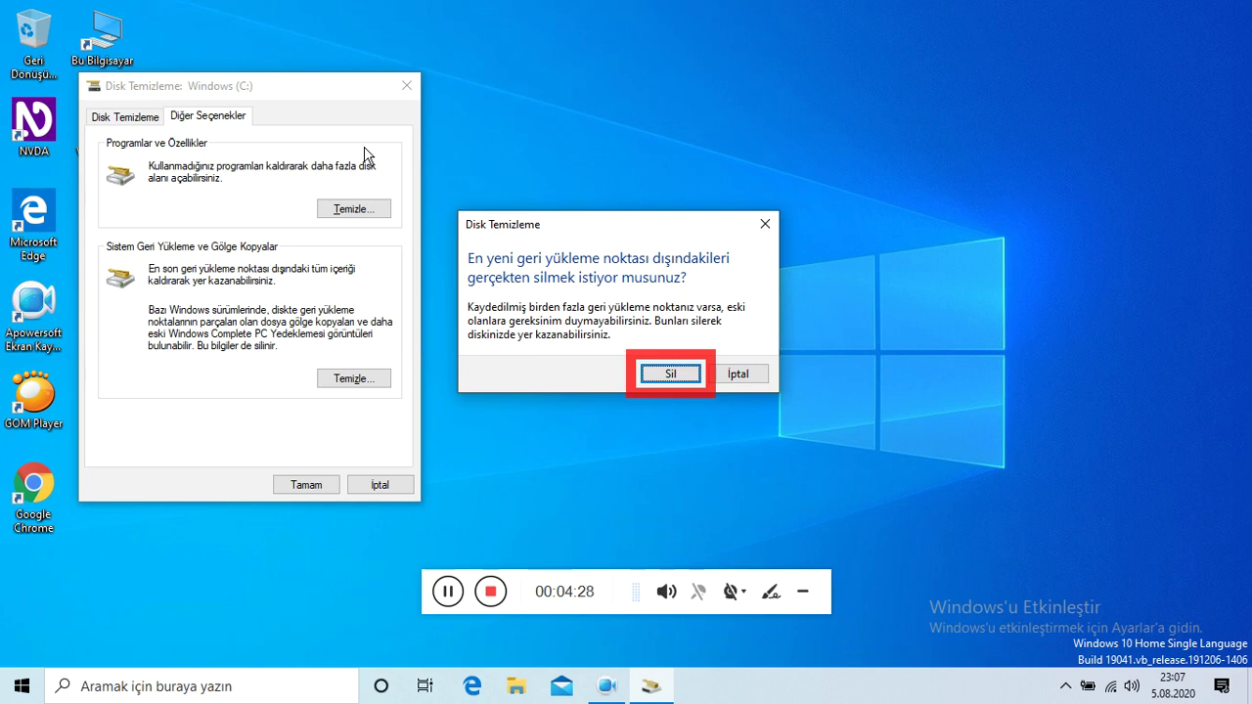
{"action": "key", "text": "Return"}
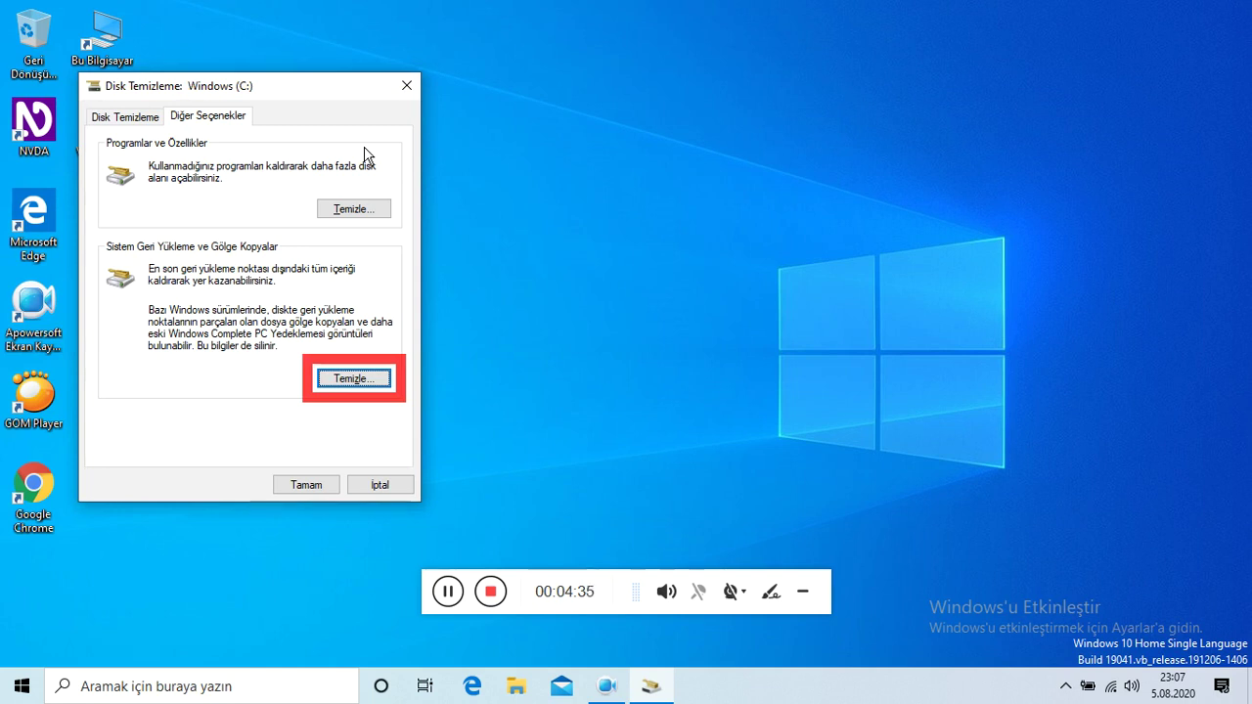
Return from the additional cleanup options to the list of files marked for deletion on Windows (C:)
{"action": "key", "text": "Insert+n"}
{"action": "key", "text": "Escape"}
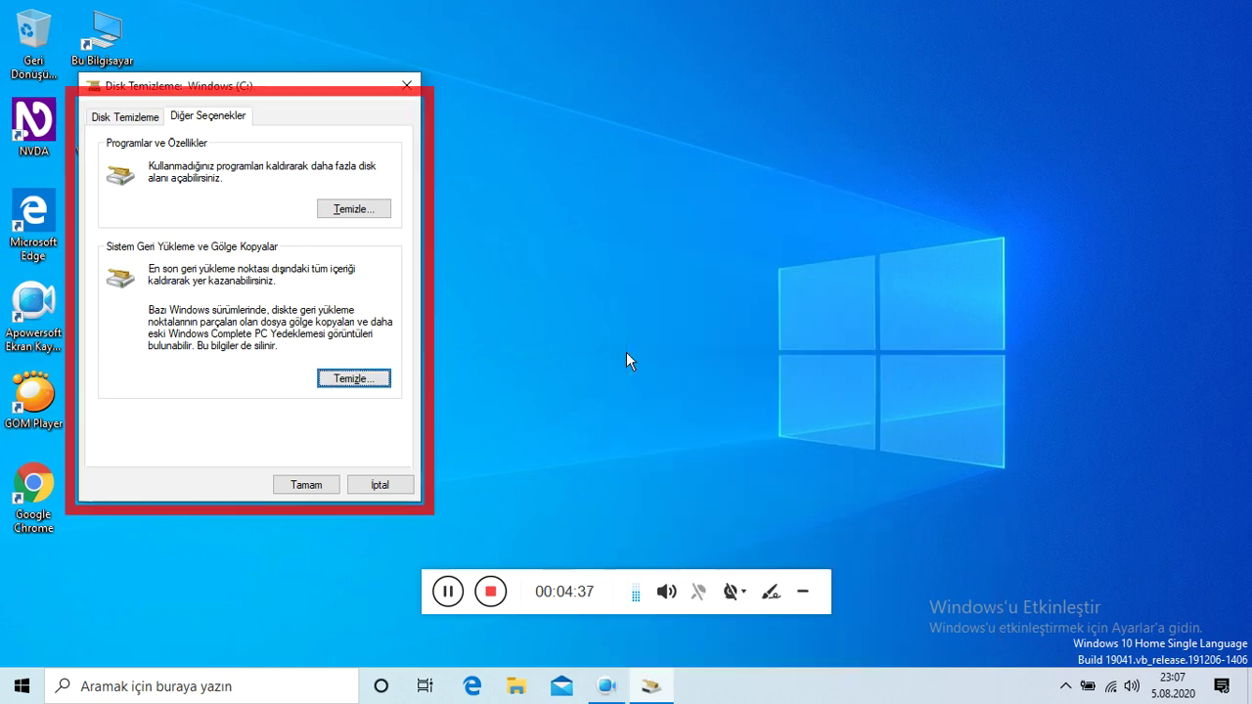
{"action": "key", "text": "Tab"}
{"action": "key", "text": "Tab"}
{"action": "key", "text": "Tab"}
{"action": "key", "text": "Tab"}
{"action": "key", "text": "Tab"}
{"action": "key", "text": "Tab"}
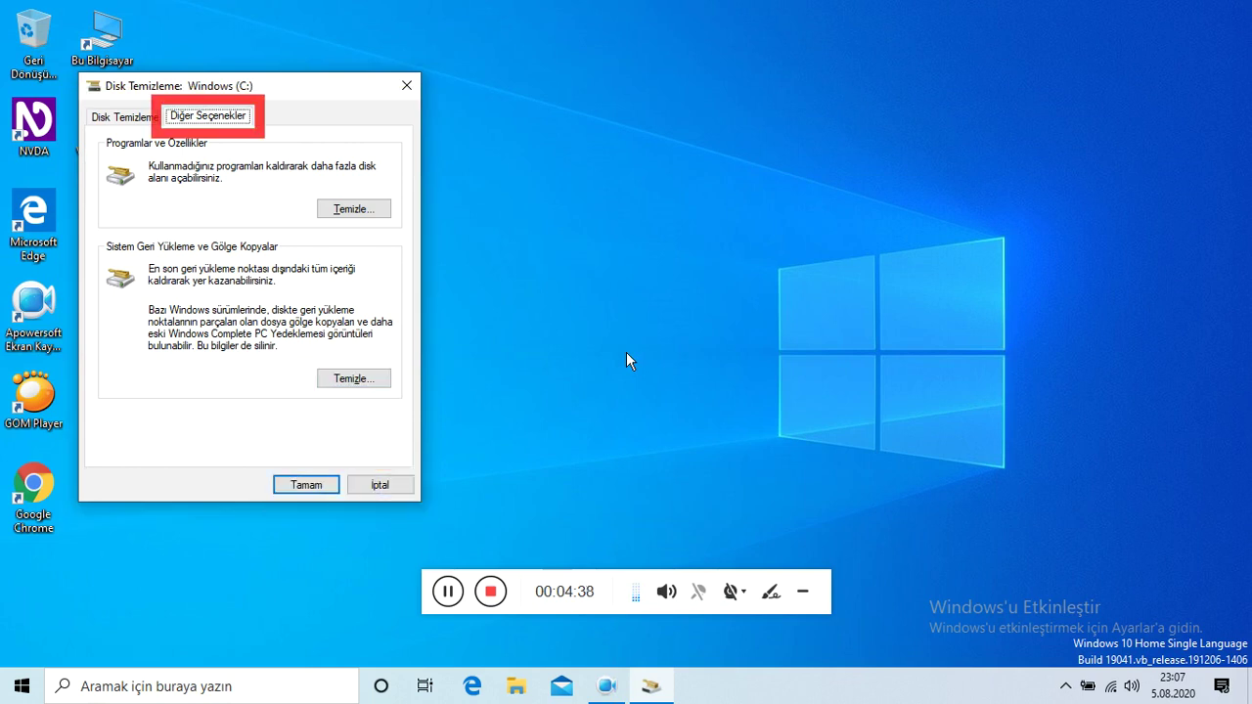
{"action": "key", "text": "Tab"}
{"action": "key", "text": "Tab"}
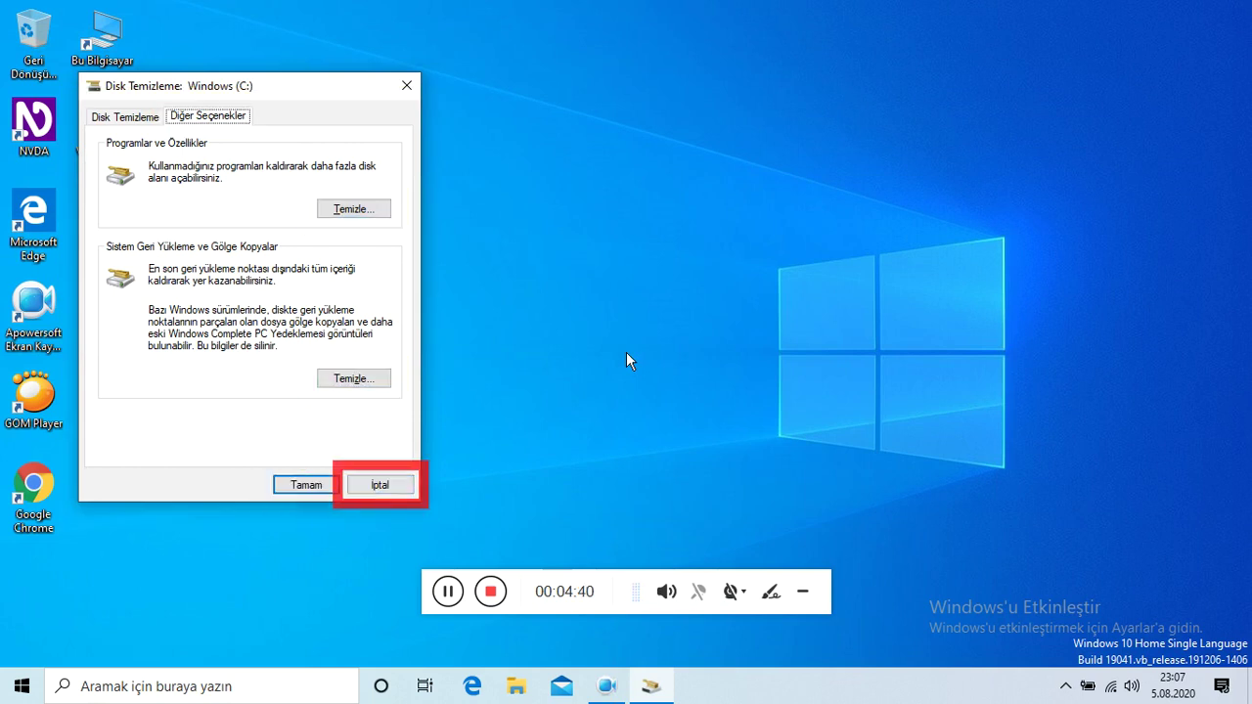
{"action": "key", "text": "Left"}
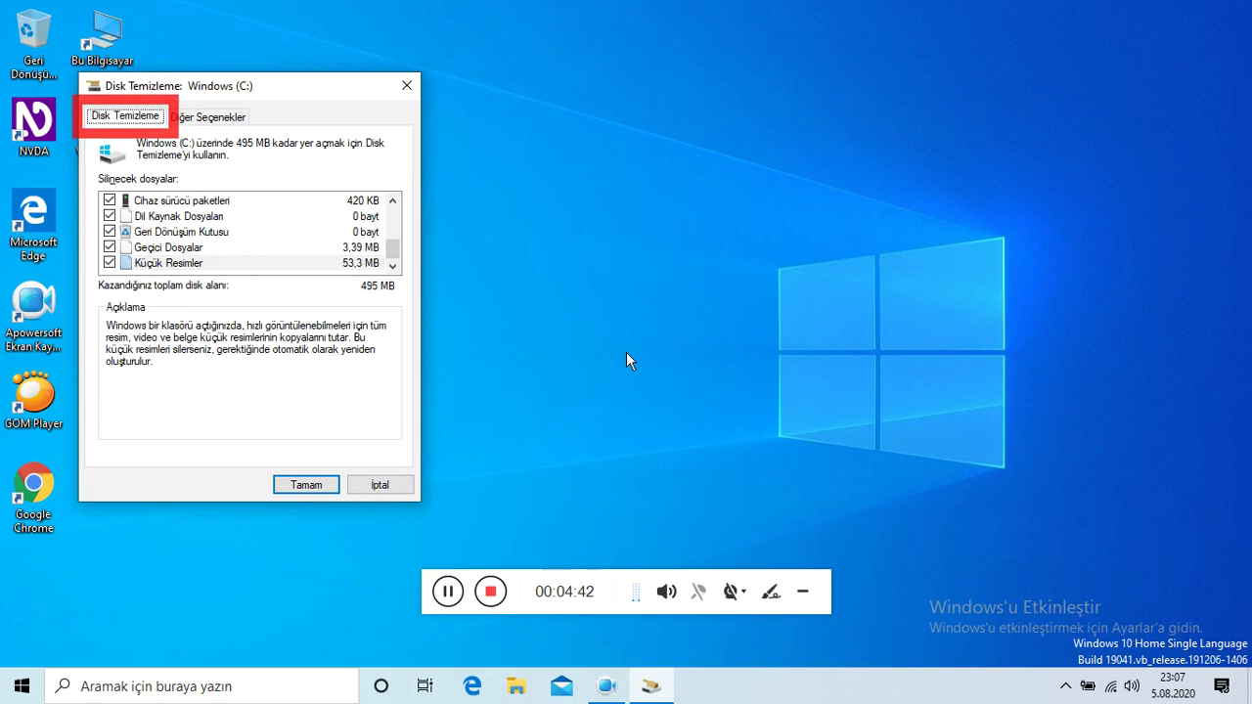
Start the cleanup of the marked files on Windows (C:) and confirm deleting them permanently
{"action": "key", "text": "Tab"}
{"action": "key", "text": "Tab"}
{"action": "key", "text": "Return"}
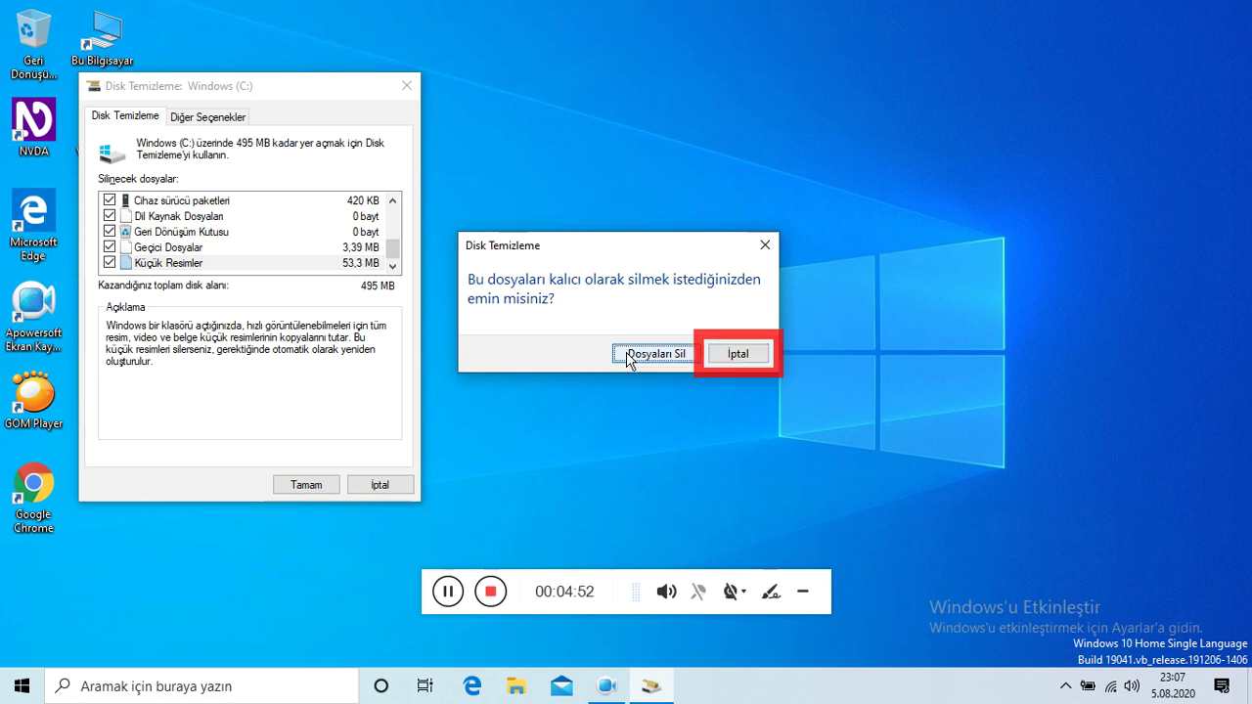
{"action": "left_click", "coordinate": [630, 356]}
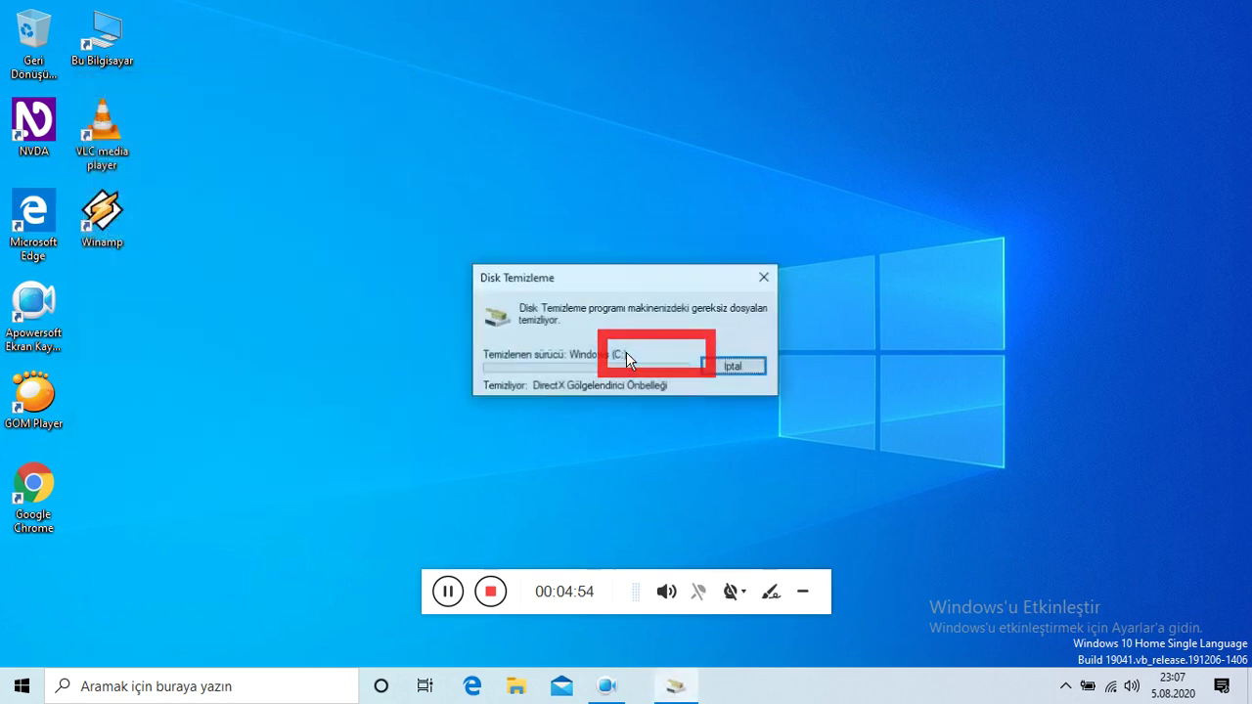